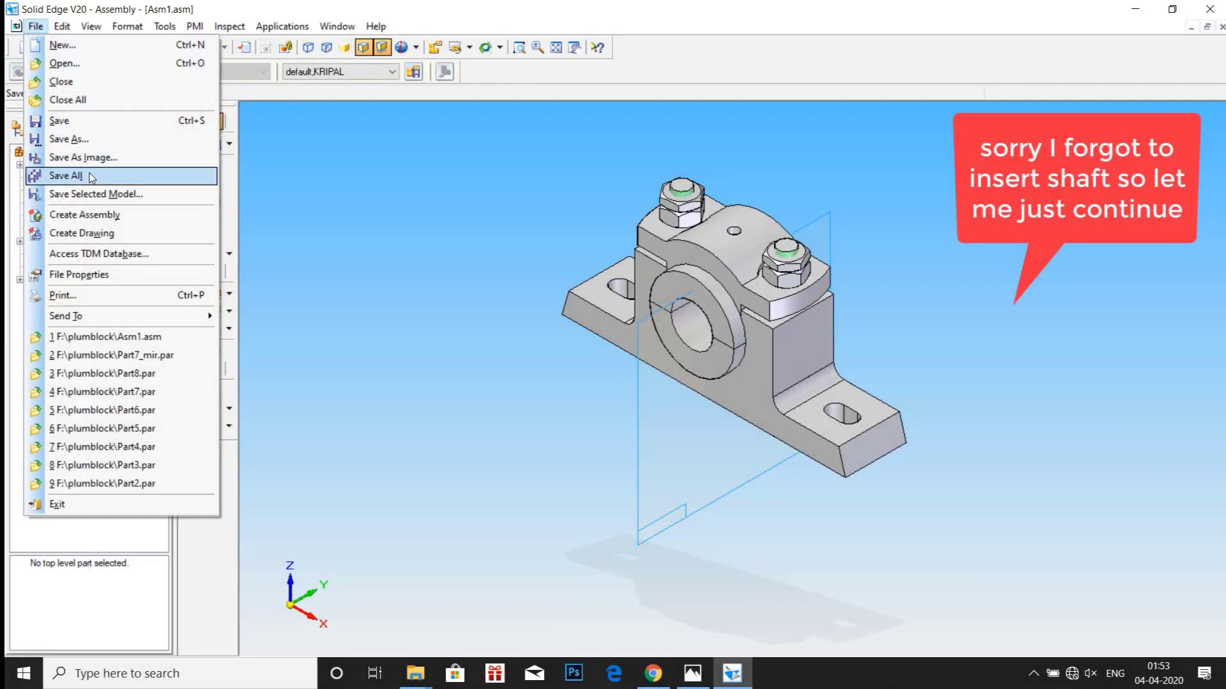
# Step: Create a drawing of the assembly on the normal.dft template with a custom front view orientation
pyautogui.click(96, 235)
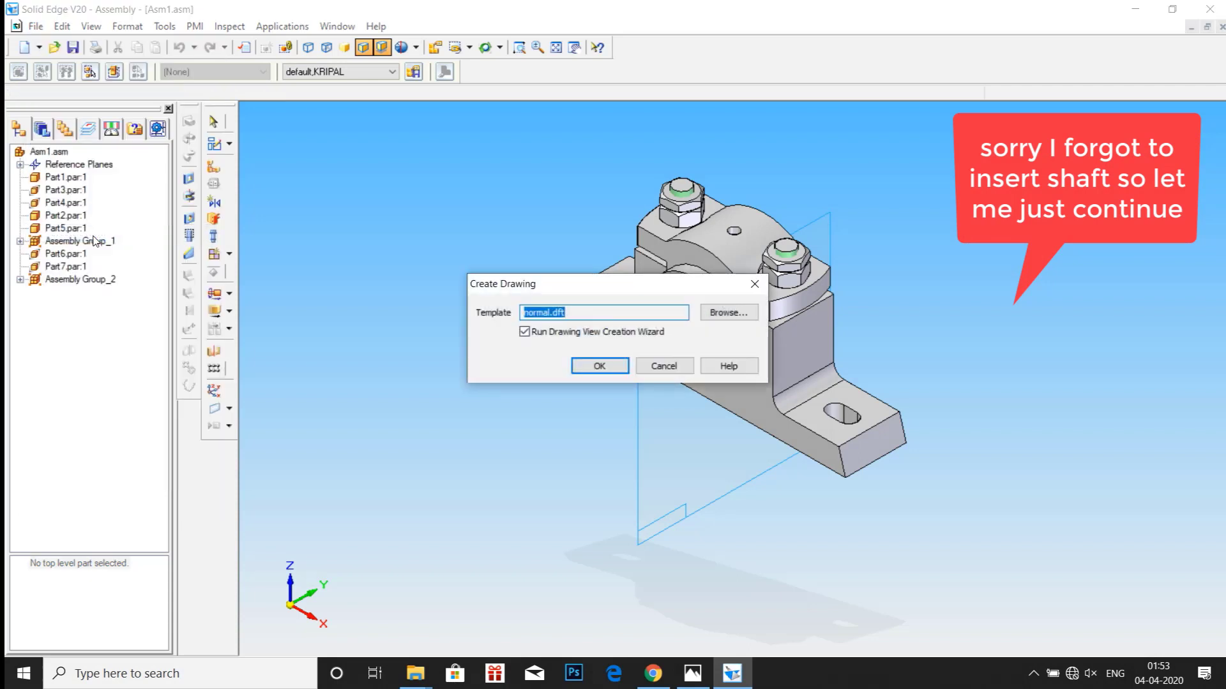
pyautogui.click(585, 375)
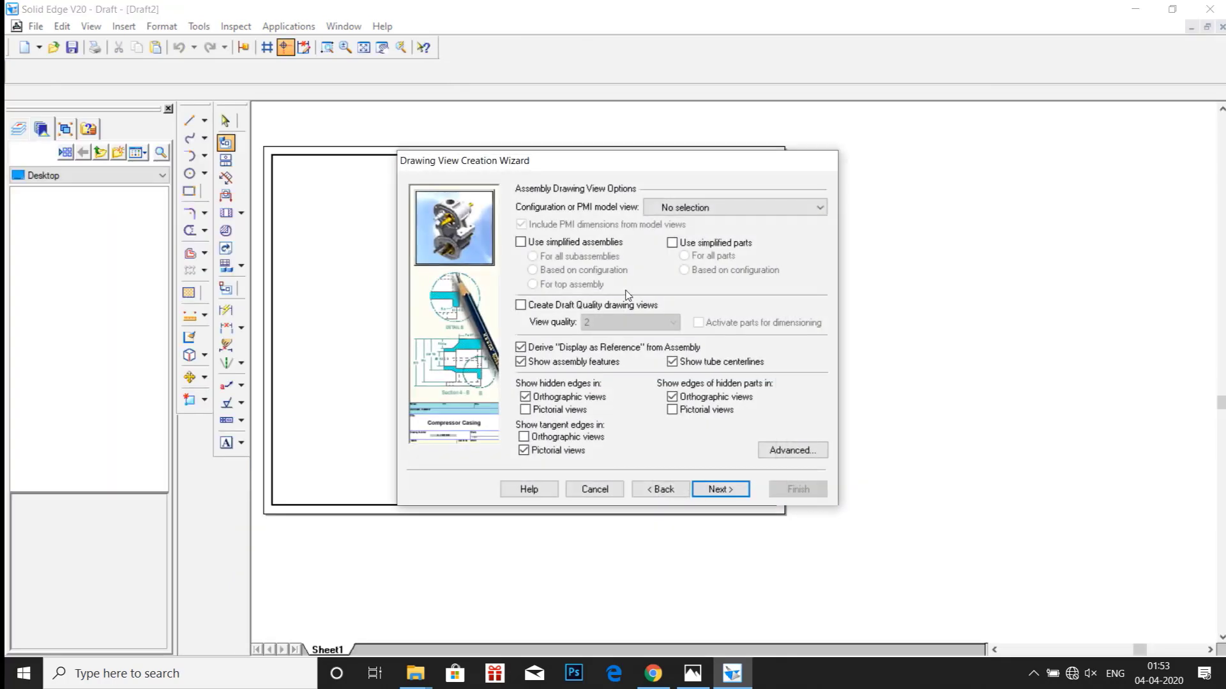
pyautogui.click(716, 491)
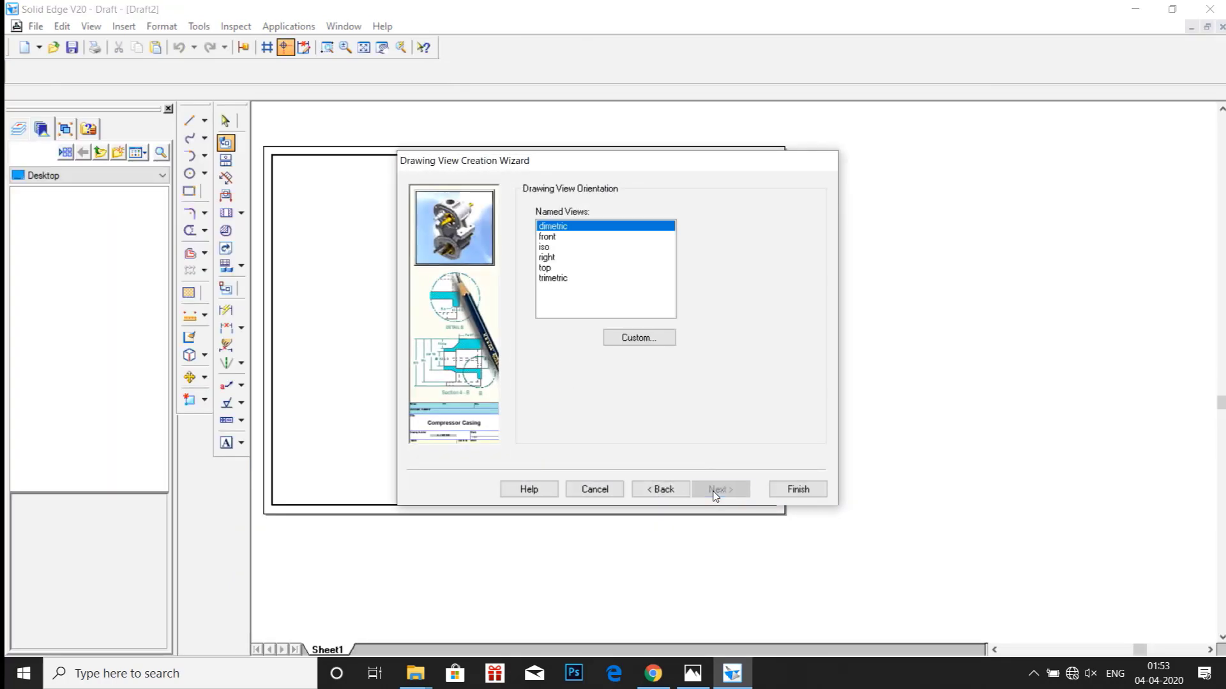
pyautogui.click(639, 343)
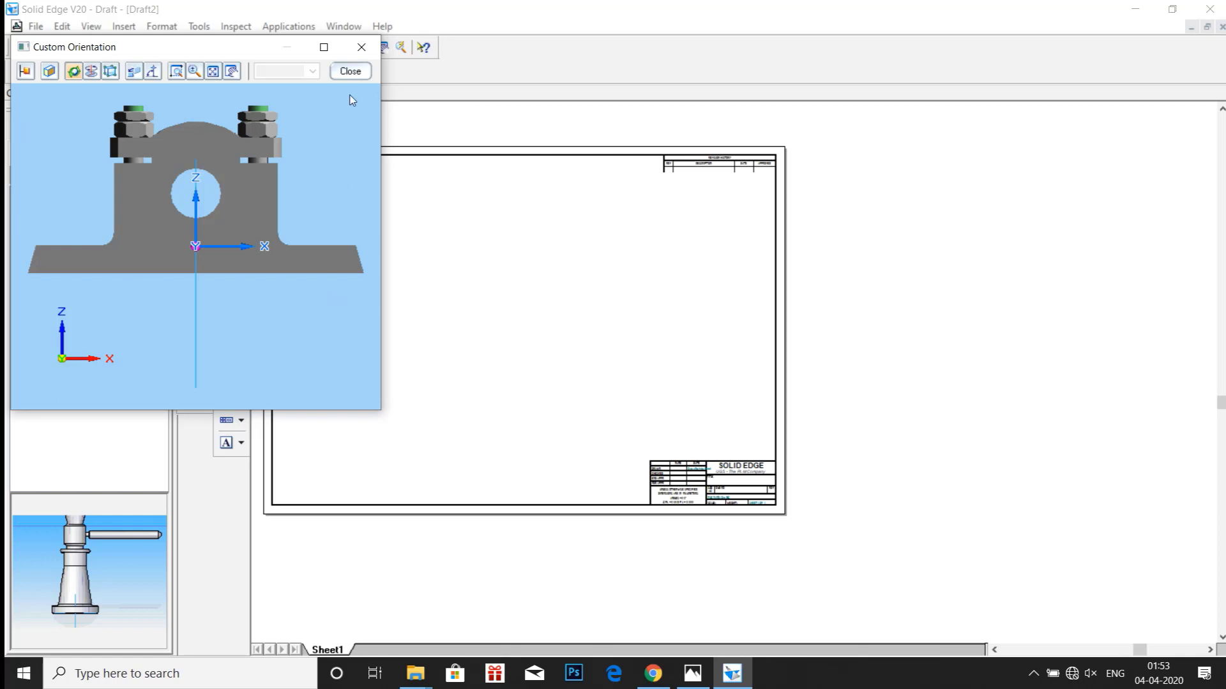
pyautogui.click(350, 72)
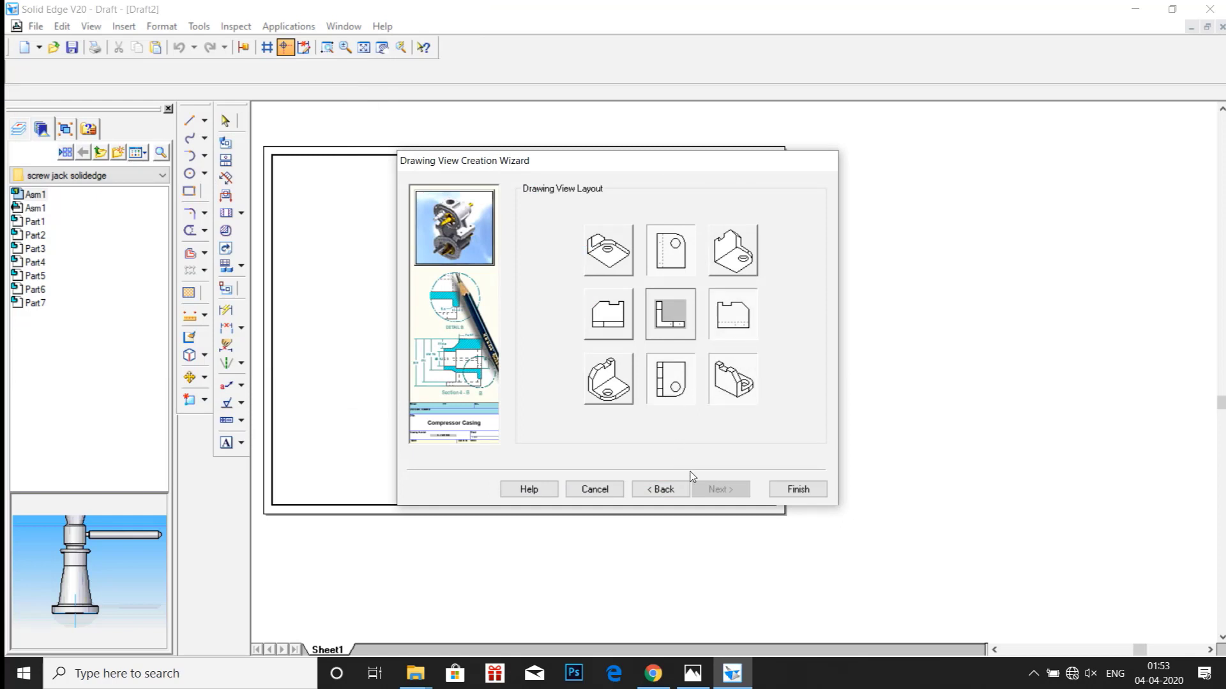
# Step: Place the generated views beside the sheet and set Sheet1 to an A4-Sheet background, hidden
pyautogui.click(786, 489)
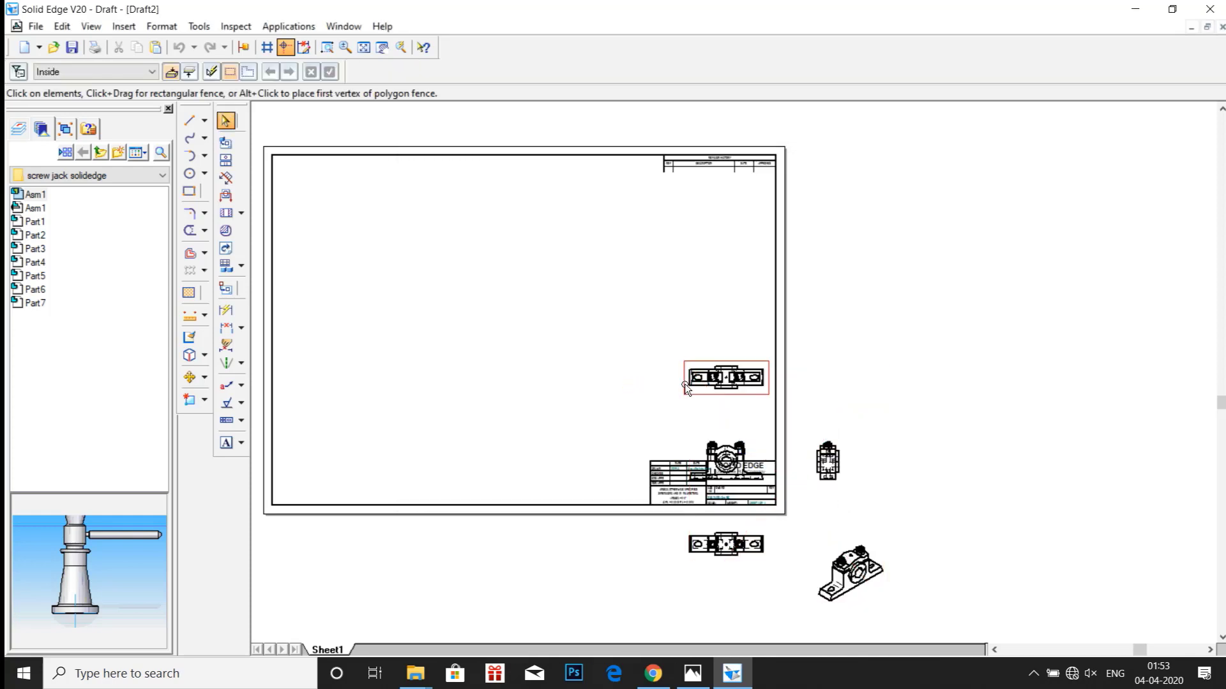
pyautogui.click(684, 385)
pyautogui.rightClick(331, 655)
pyautogui.click(364, 637)
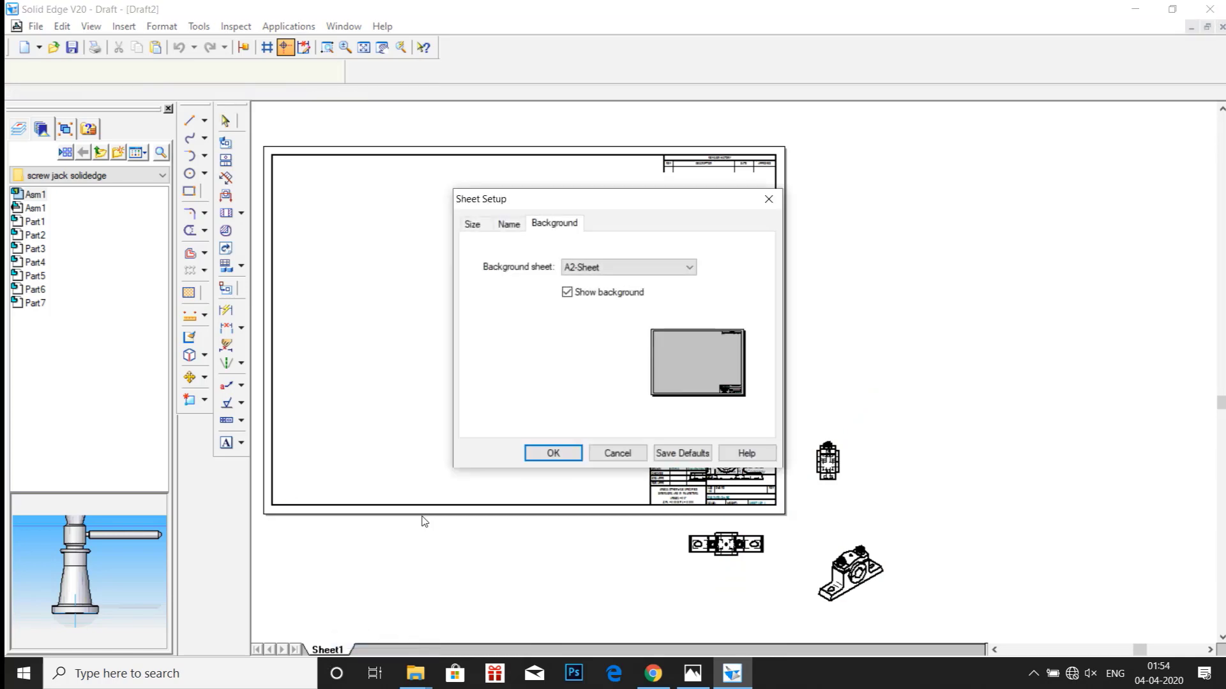
pyautogui.click(562, 267)
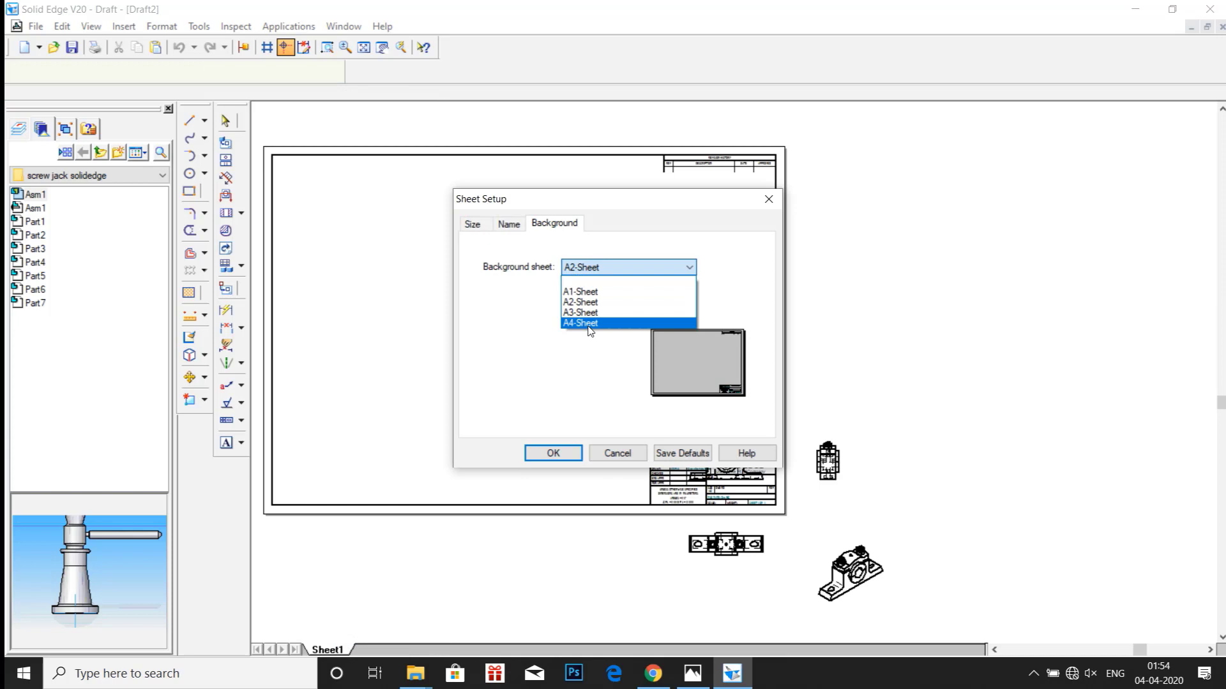
pyautogui.click(587, 324)
pyautogui.click(566, 294)
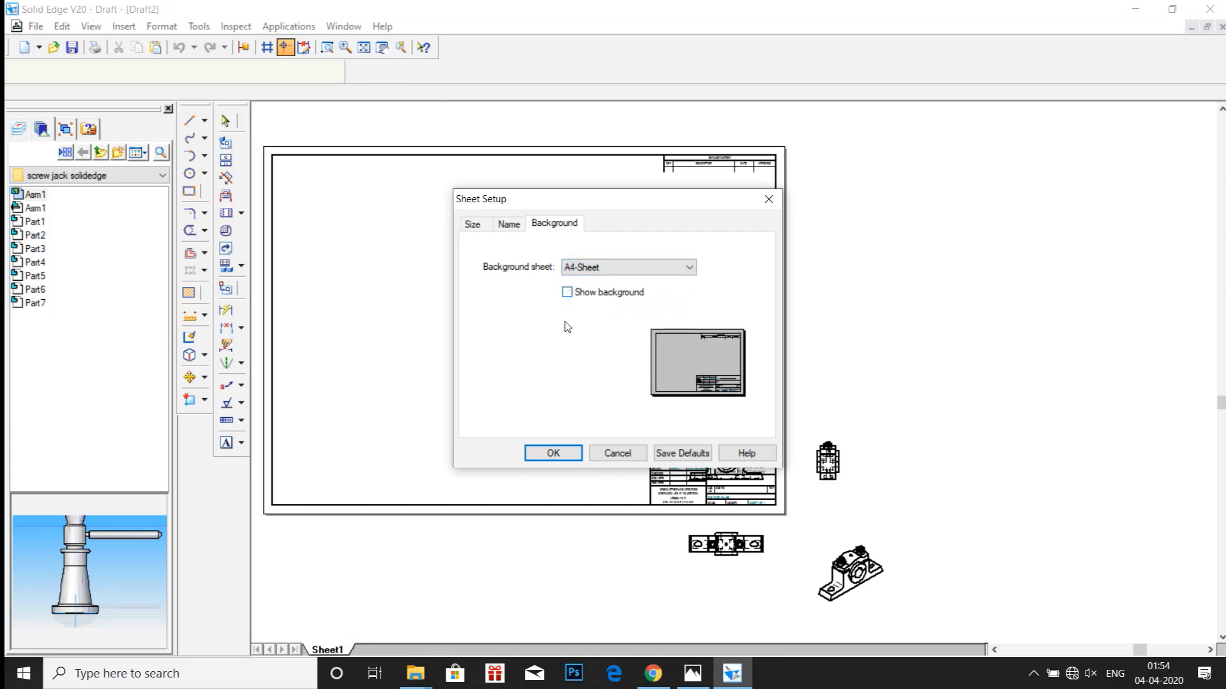
# Step: Drag the top, front, bottom, side and isometric views inside the A4 border, then fit the sheet
pyautogui.click(558, 452)
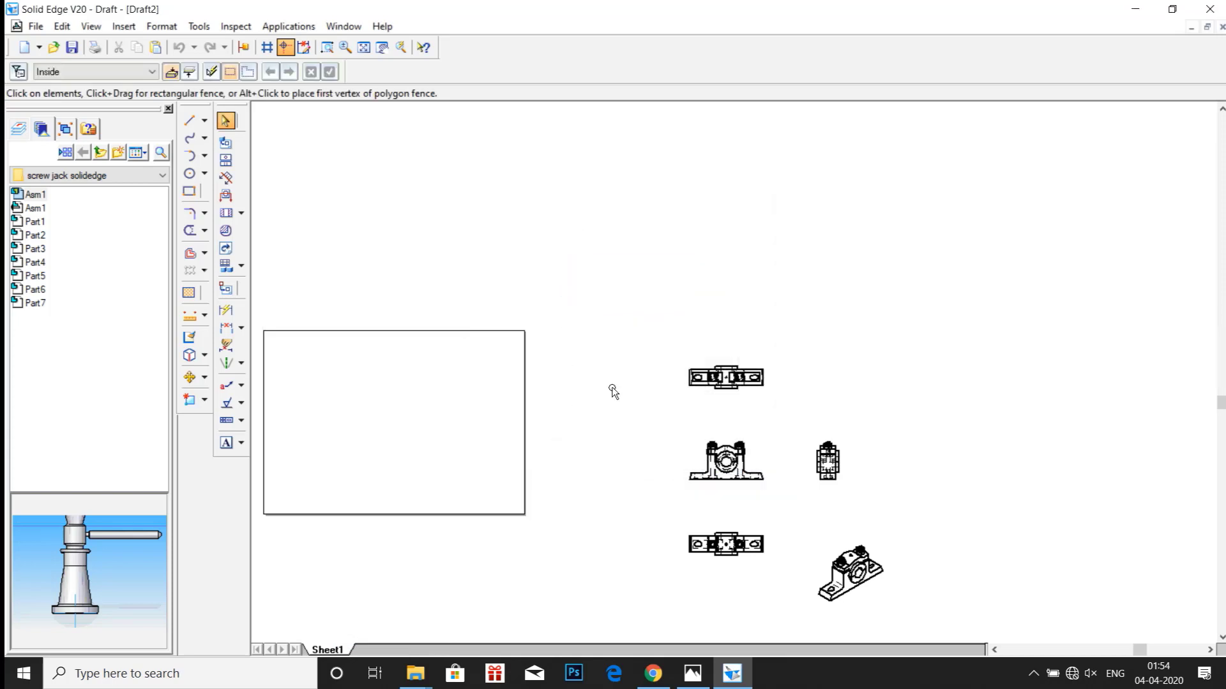
pyautogui.moveTo(684, 378); pyautogui.dragTo(335, 355)
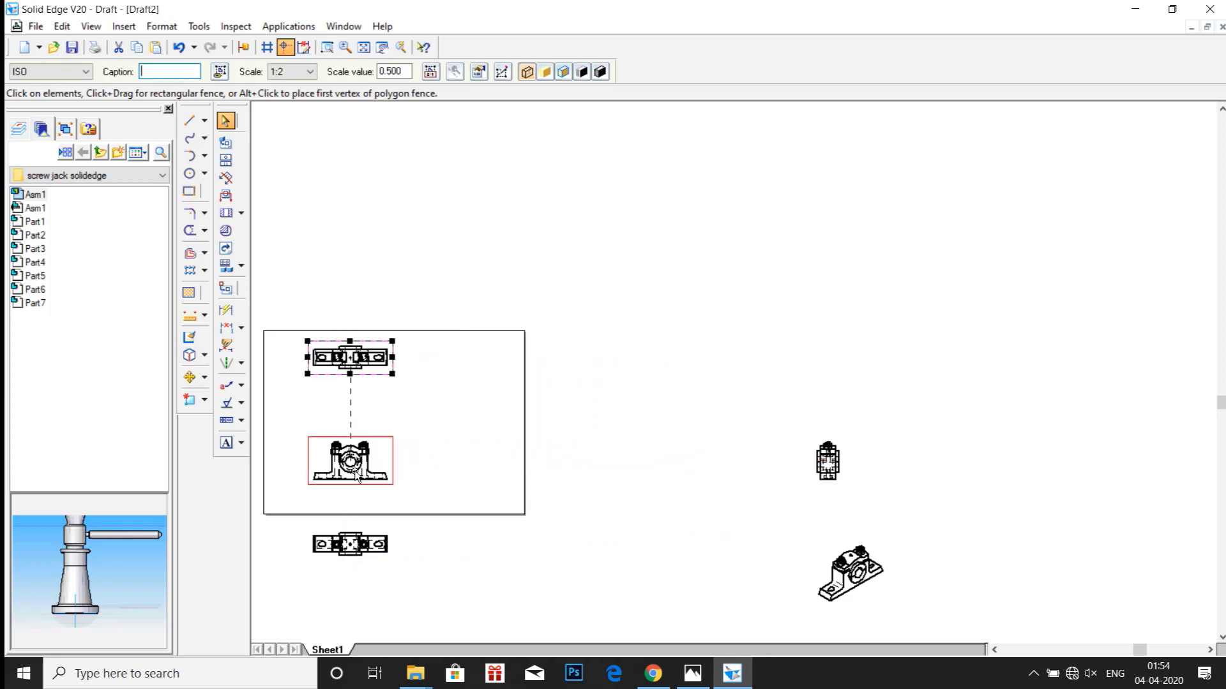
pyautogui.moveTo(354, 476); pyautogui.dragTo(357, 430)
pyautogui.moveTo(360, 535); pyautogui.dragTo(354, 468)
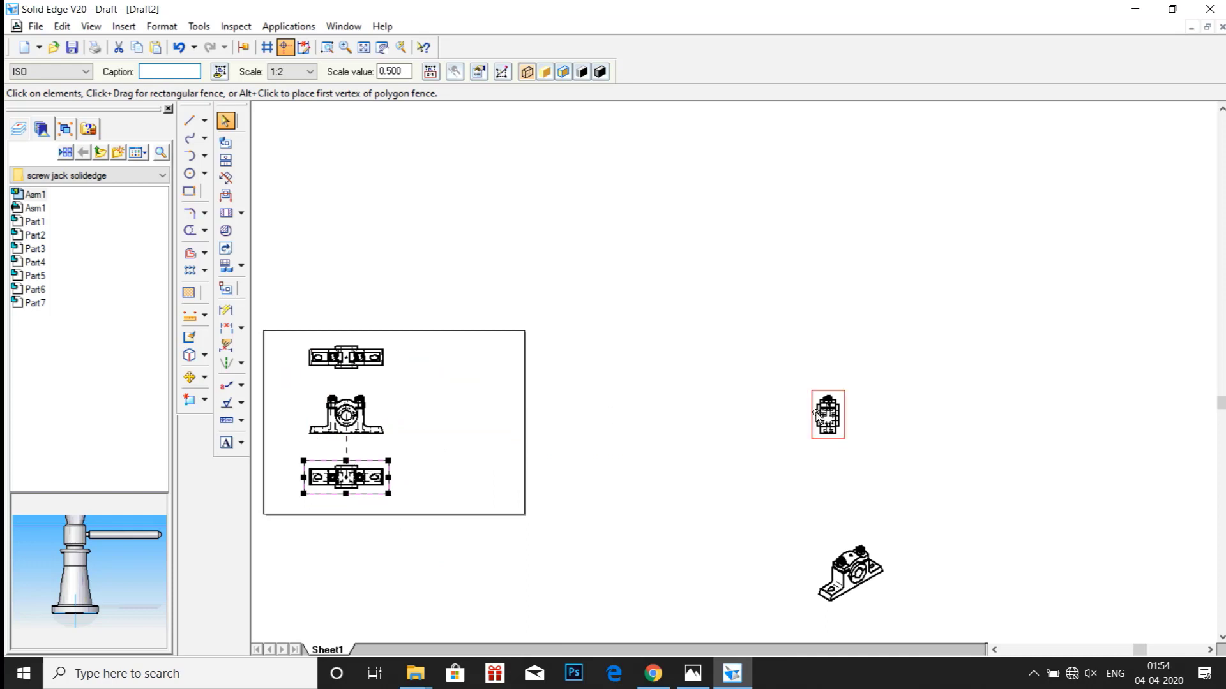
pyautogui.moveTo(819, 414); pyautogui.dragTo(466, 383)
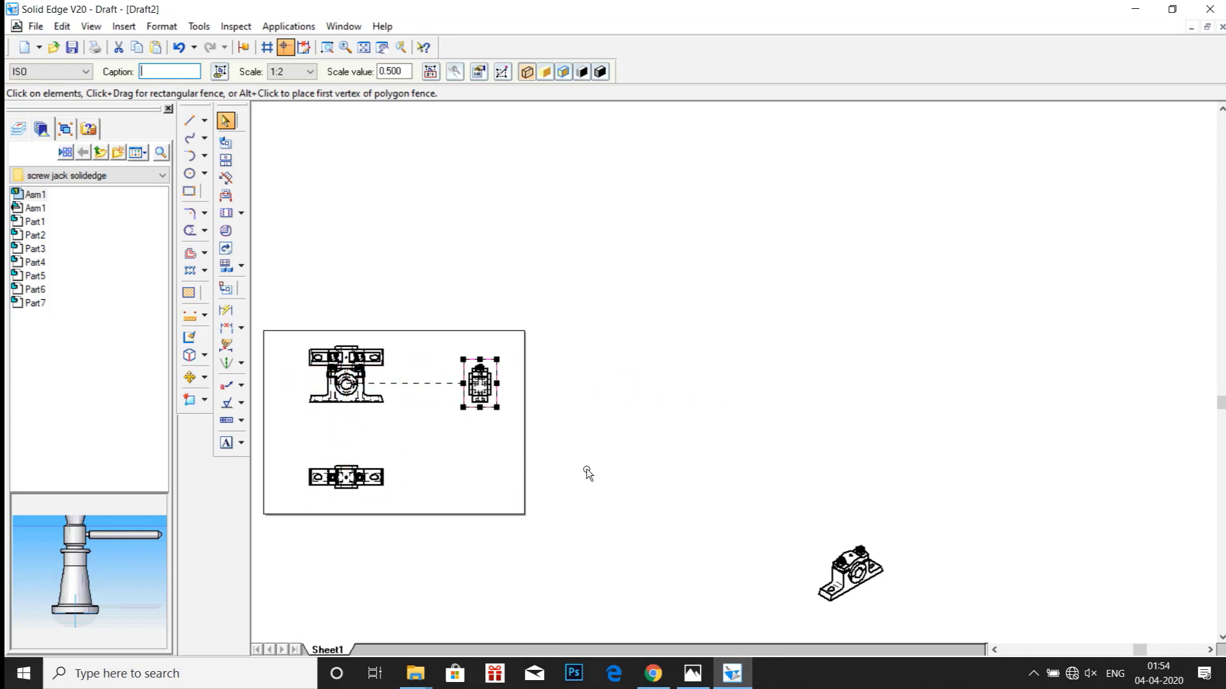
pyautogui.moveTo(848, 575); pyautogui.dragTo(477, 464)
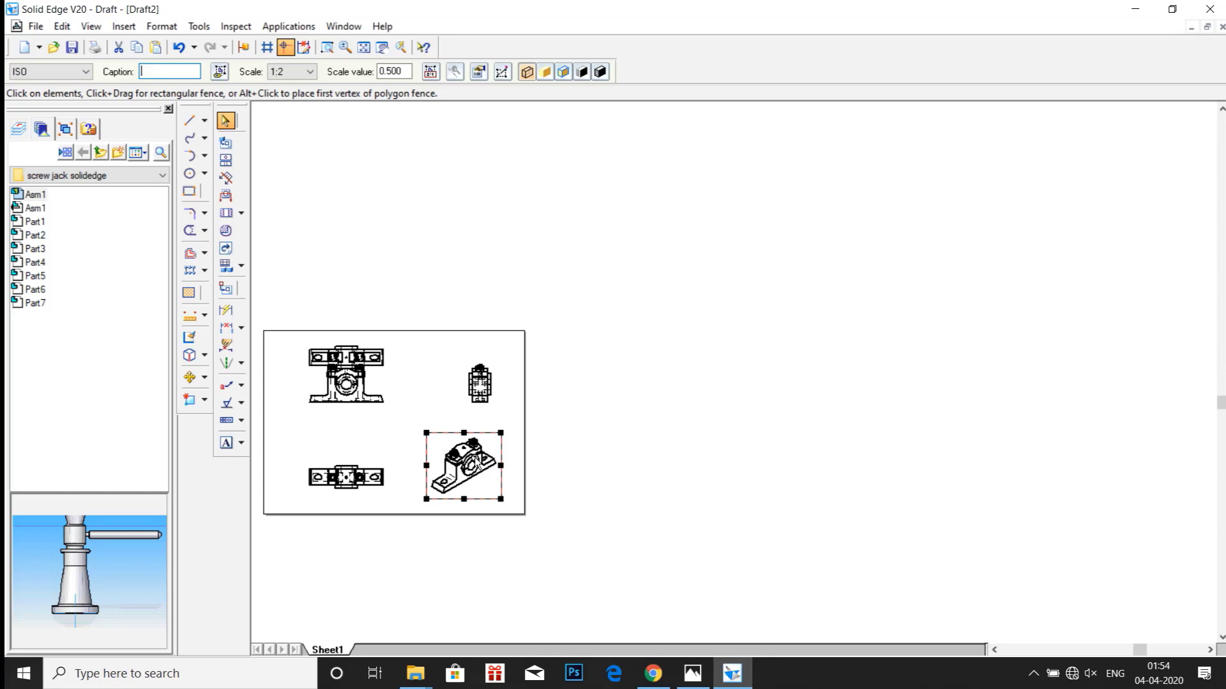
pyautogui.click(364, 48)
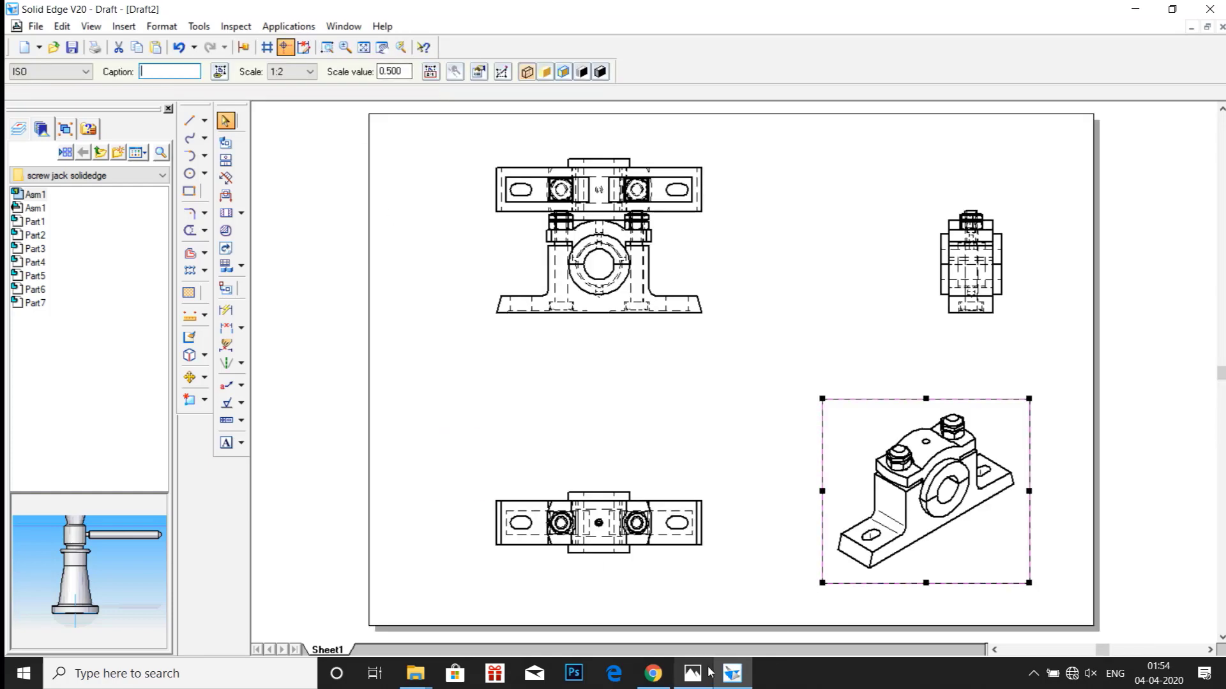
# Step: Browse the library to the New Volume (F:) drive and move the front view lower
pyautogui.click(115, 175)
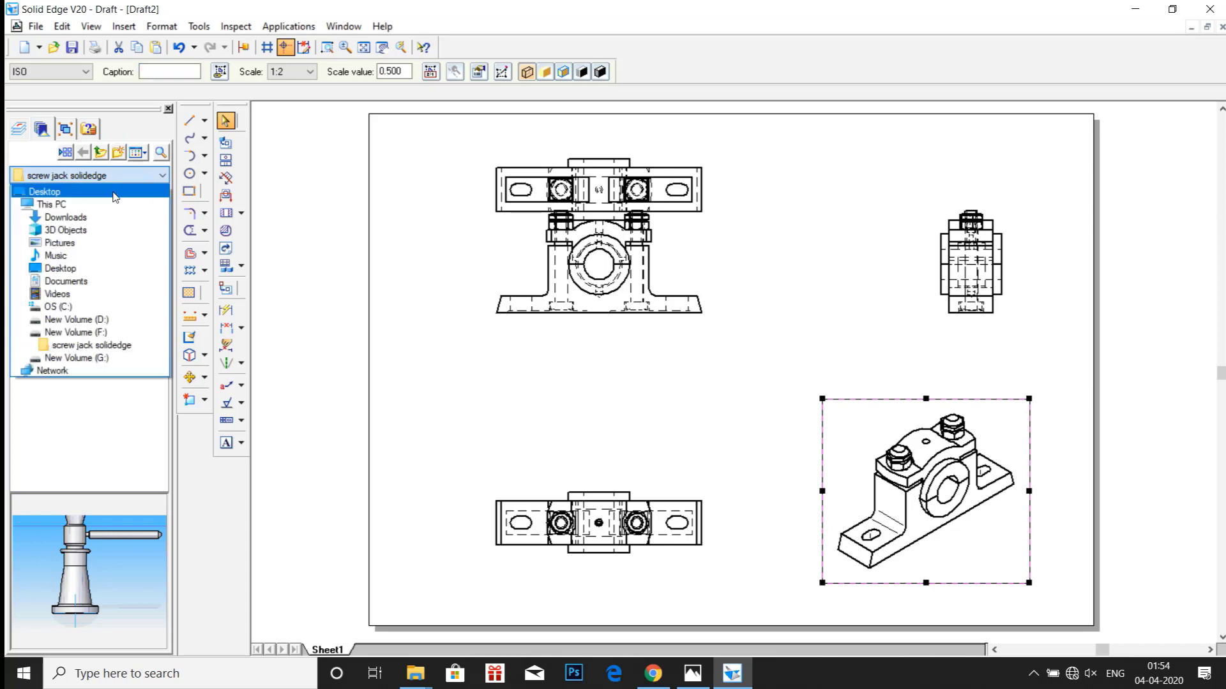
pyautogui.click(94, 333)
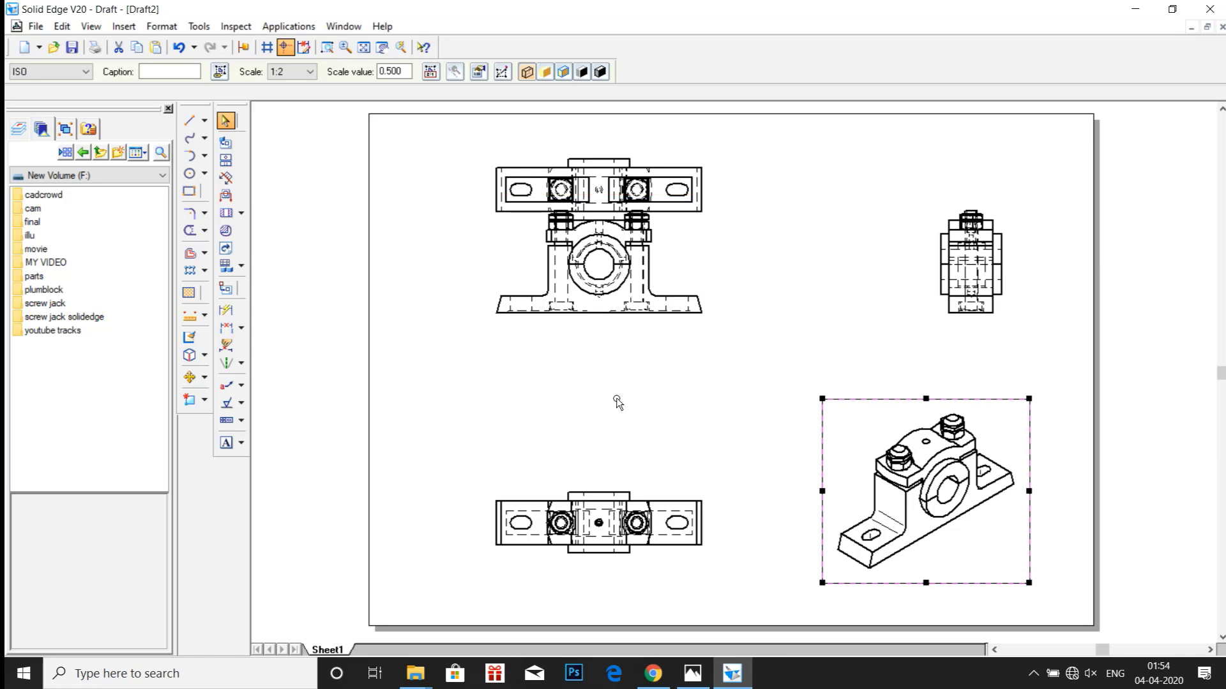
pyautogui.moveTo(604, 319); pyautogui.dragTo(519, 401)
pyautogui.click(701, 501)
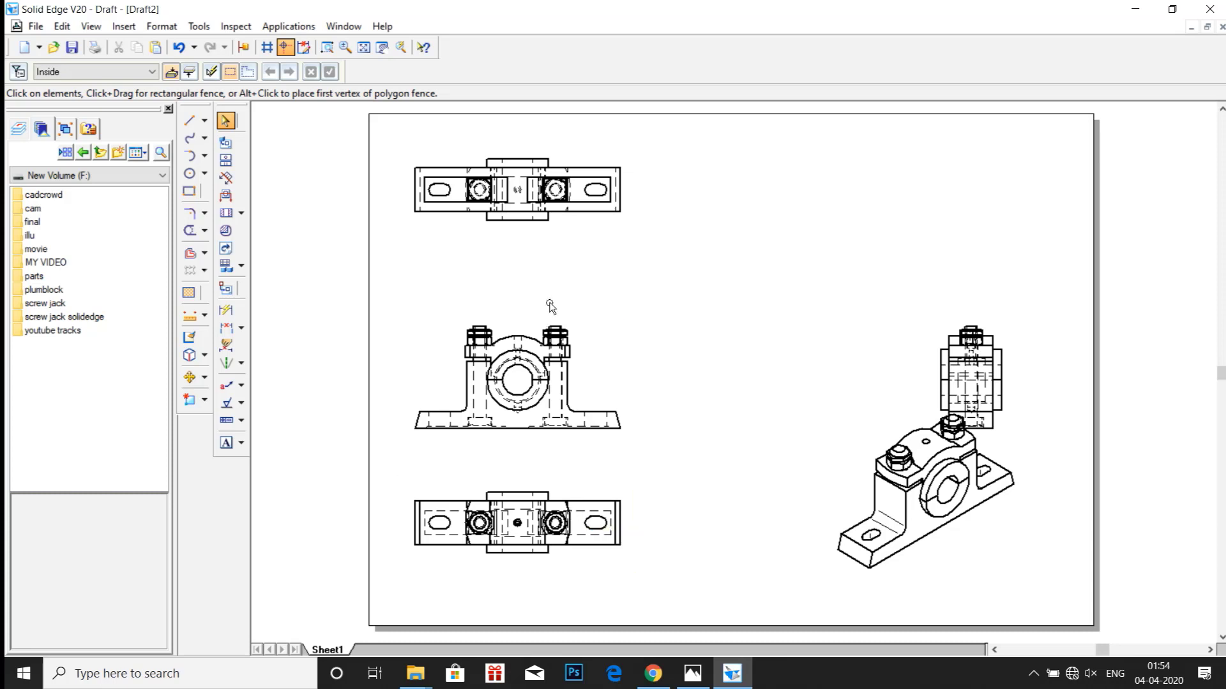
# Step: Delete the bottom, top and side views together, confirming the deletion
pyautogui.click(576, 504)
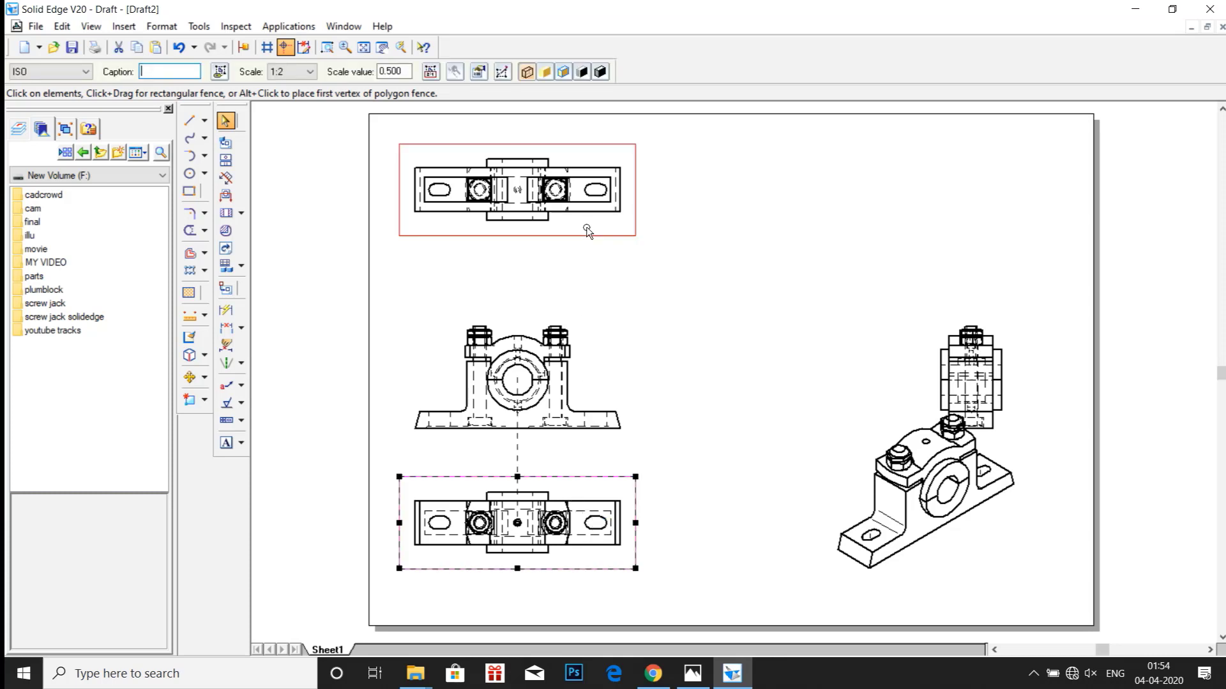
pyautogui.keyDown('ctrl'); pyautogui.click(581, 203); pyautogui.keyUp('ctrl')
pyautogui.keyDown('ctrl'); pyautogui.click(918, 346); pyautogui.keyUp('ctrl')
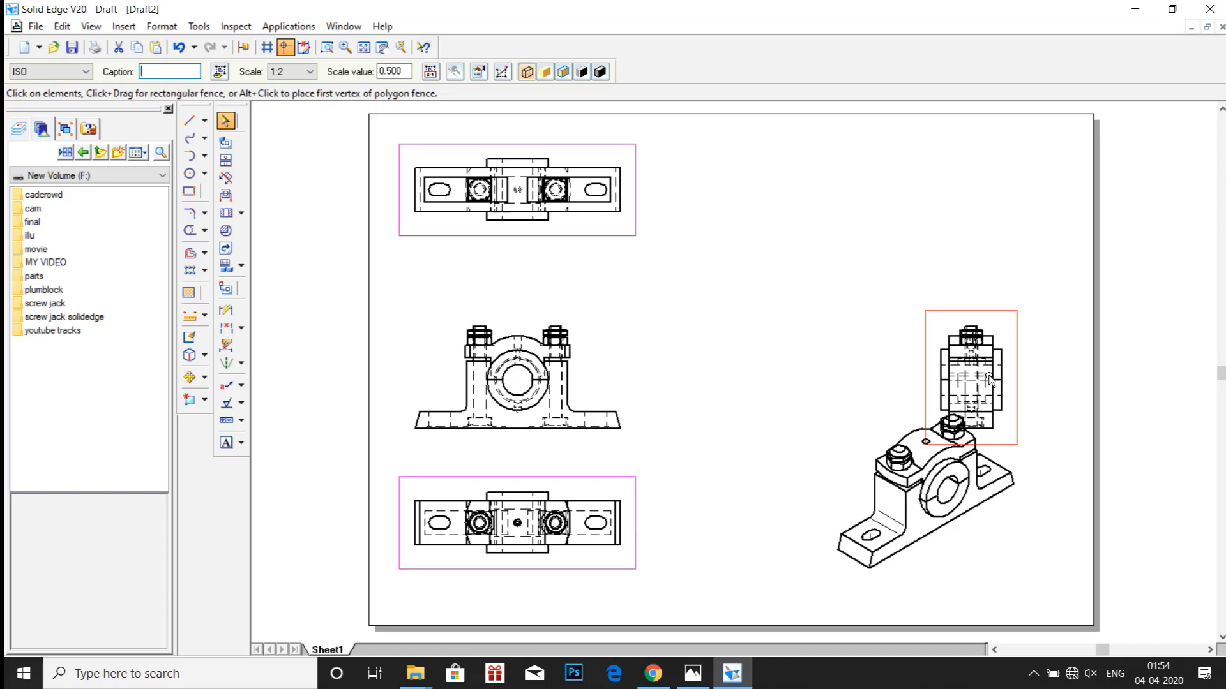
pyautogui.press('Delete')
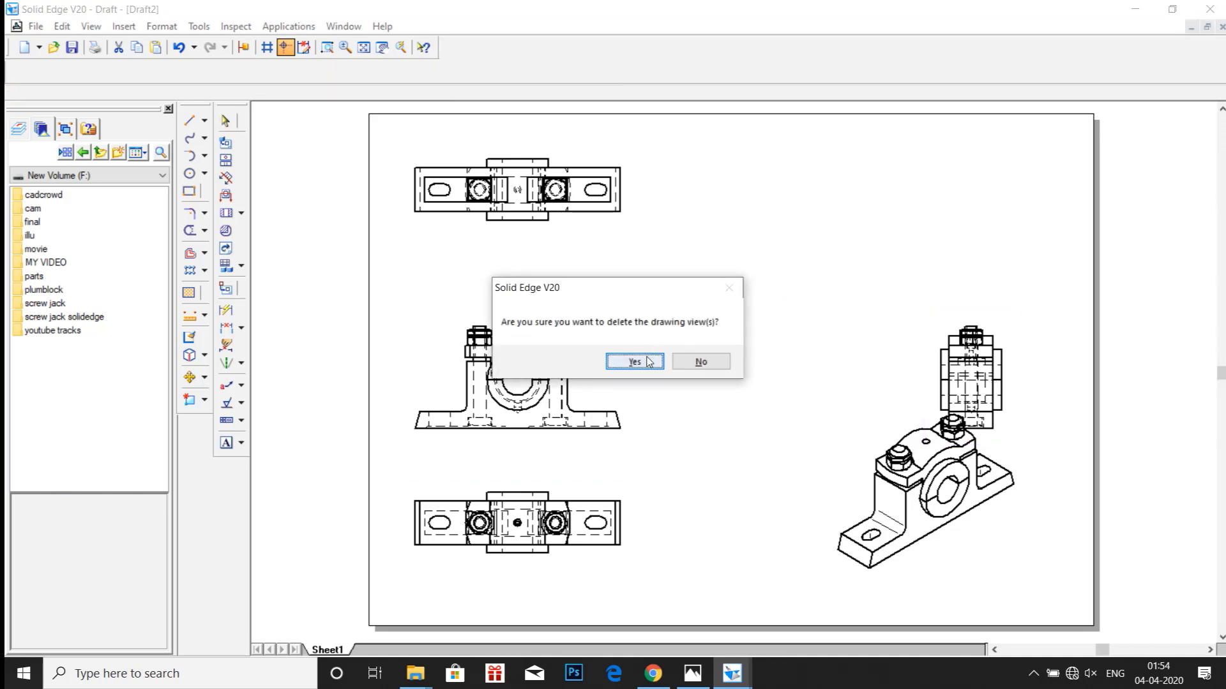
pyautogui.click(648, 362)
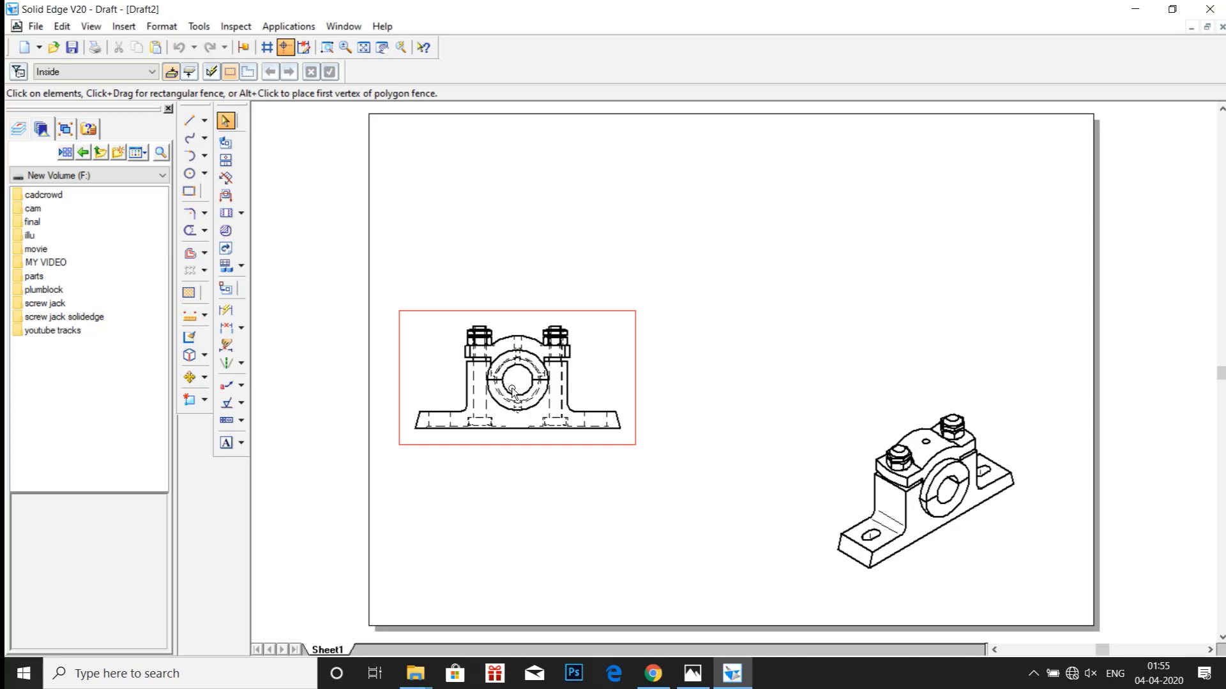
# Step: Move the front view up the sheet and the isometric view to the upper right
pyautogui.moveTo(522, 401); pyautogui.dragTo(523, 273)
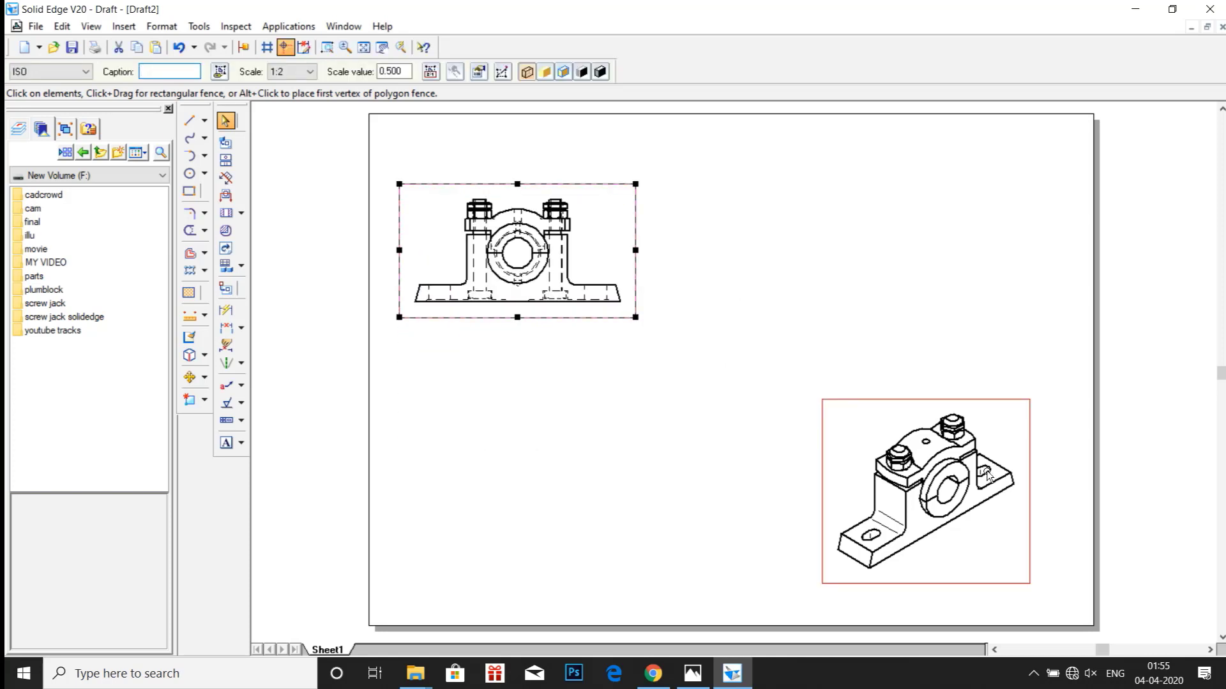
pyautogui.moveTo(968, 480); pyautogui.dragTo(1014, 217)
pyautogui.moveTo(566, 267)
pyautogui.mouseDown()
pyautogui.moveTo(556, 255)
pyautogui.moveTo(564, 220)
pyautogui.moveTo(560, 250)
pyautogui.mouseUp()
pyautogui.click(565, 477)
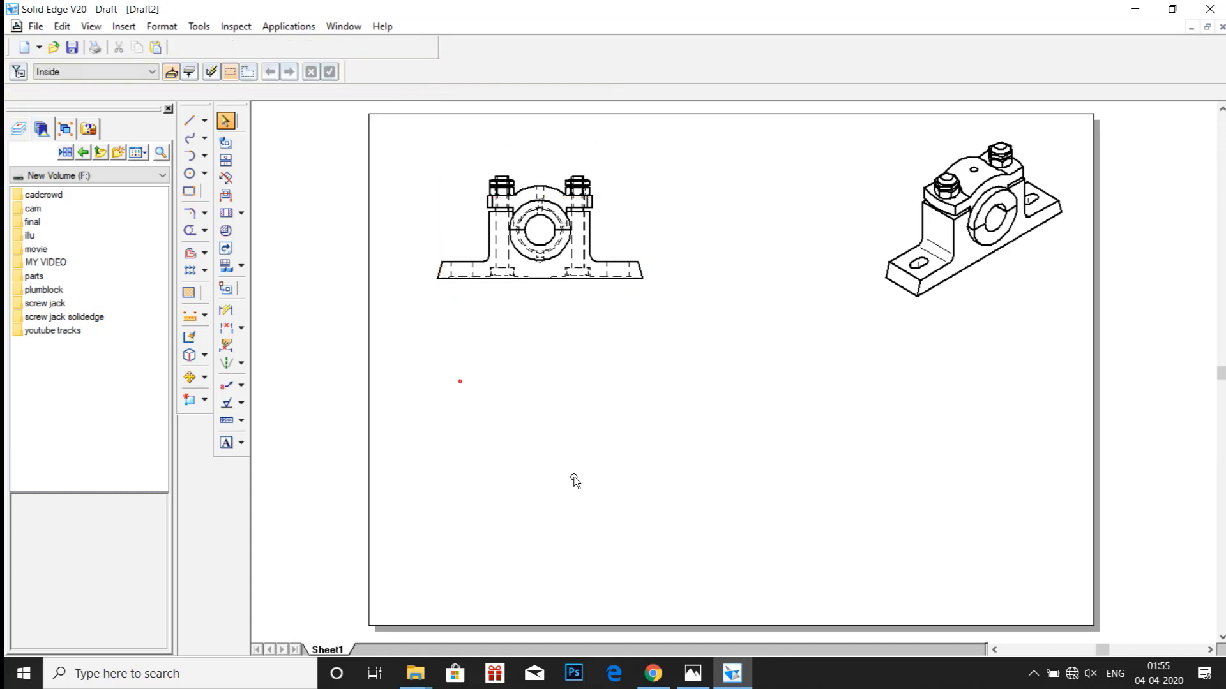
pyautogui.click(549, 228)
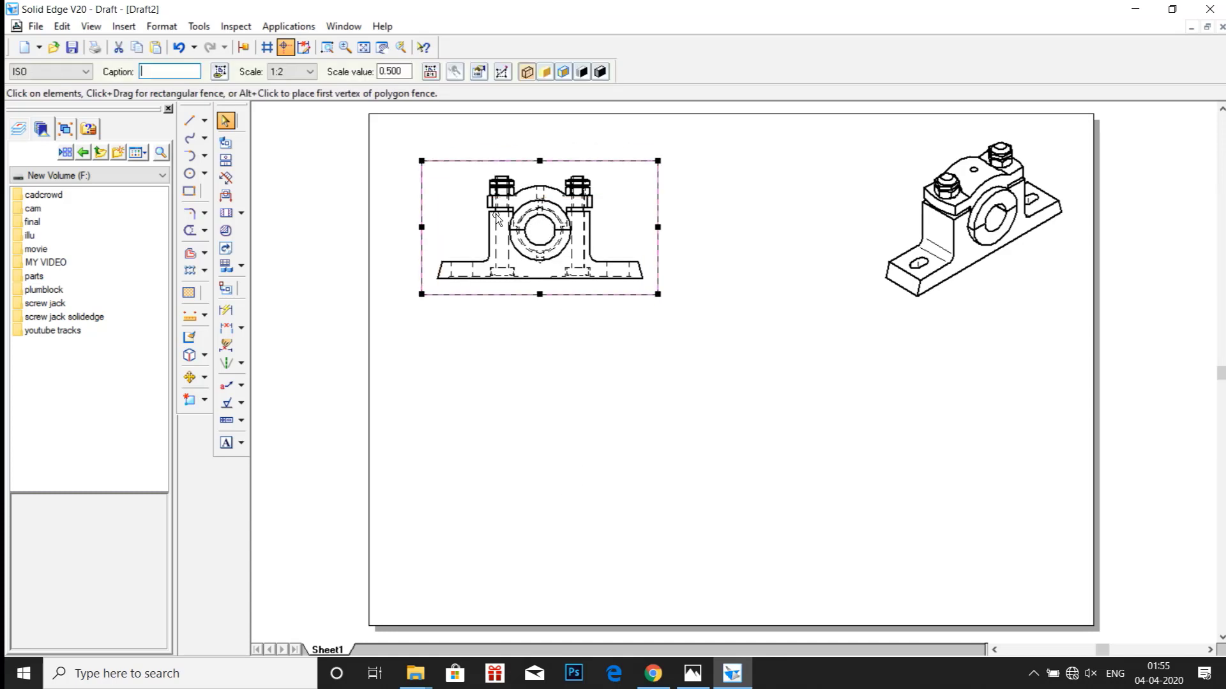
# Step: Scale the front view by 1.25, then lower the isometric and shift the front view left
pyautogui.click(204, 379)
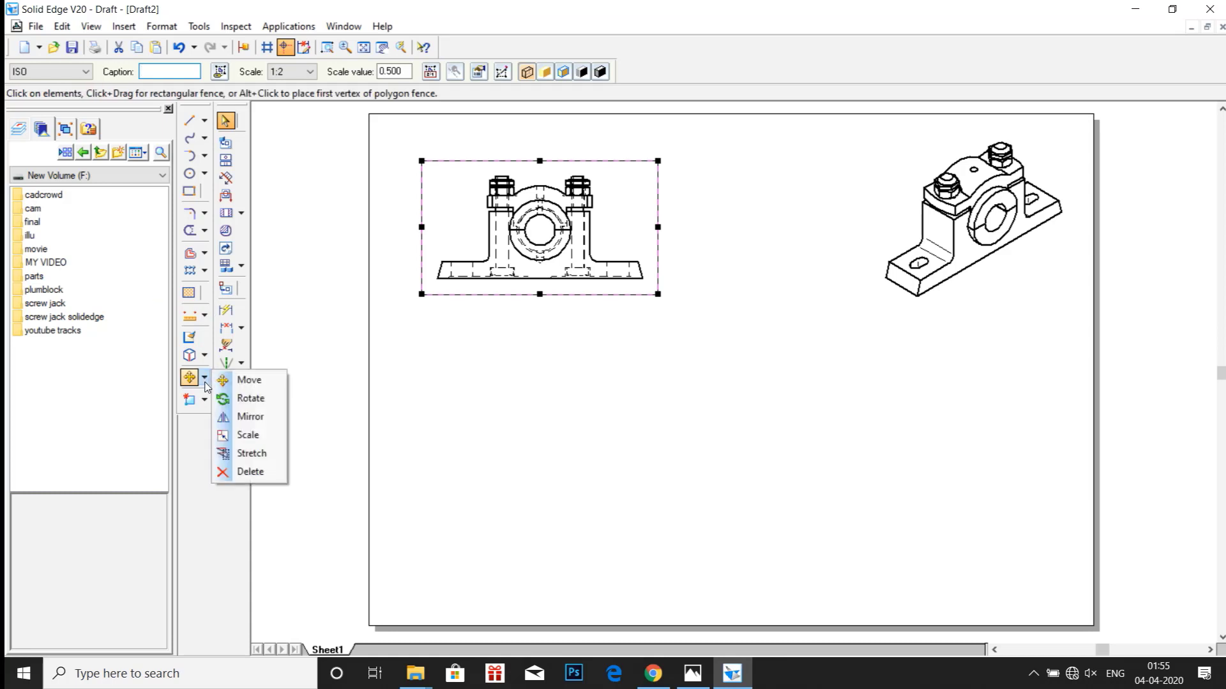
pyautogui.click(248, 434)
pyautogui.click(181, 71)
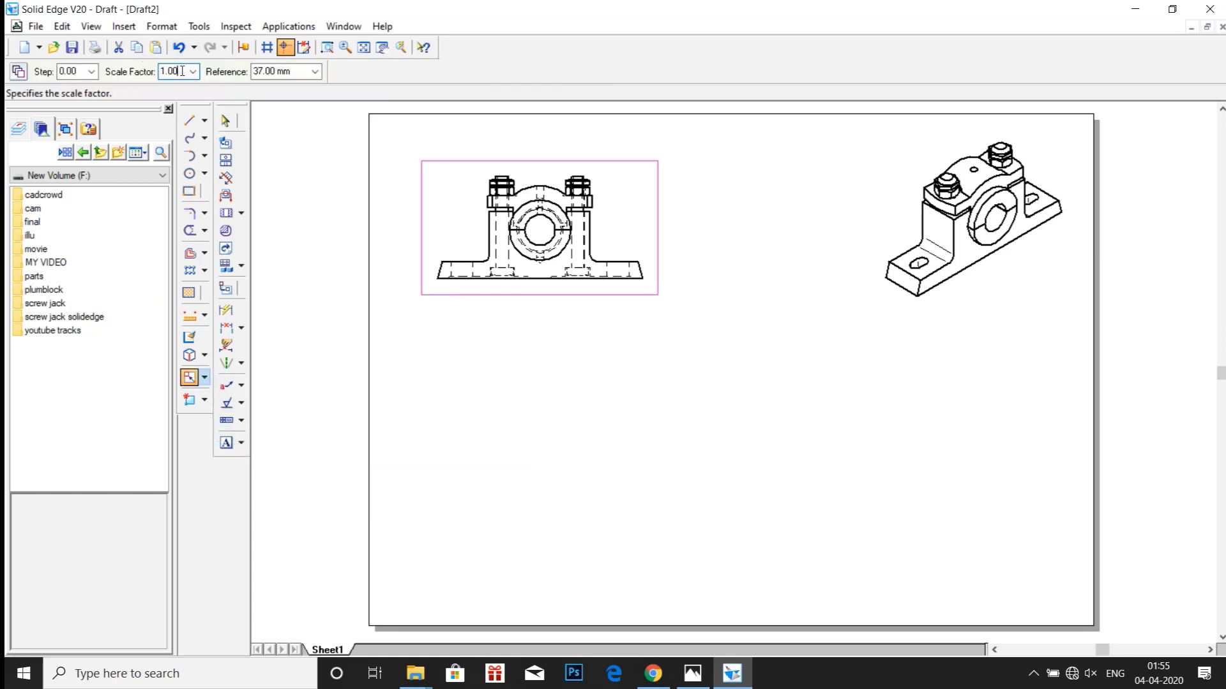
pyautogui.press('BackSpace')
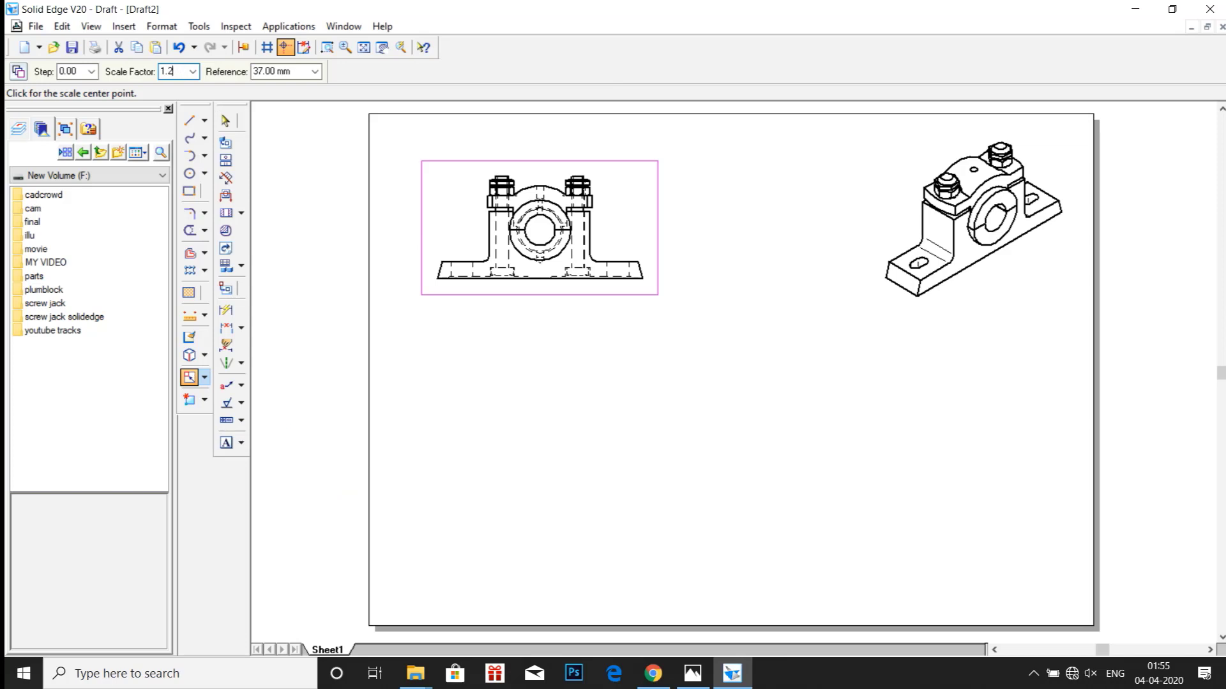
pyautogui.press('Tab')
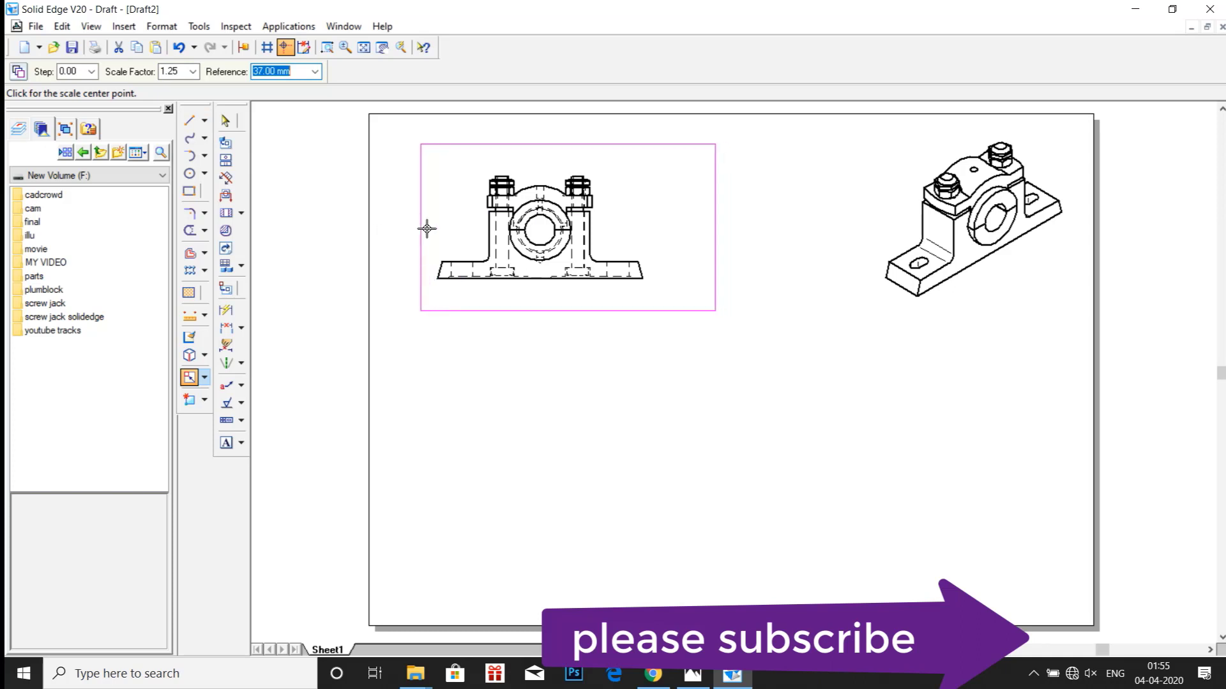
pyautogui.click(540, 232)
pyautogui.click(565, 404)
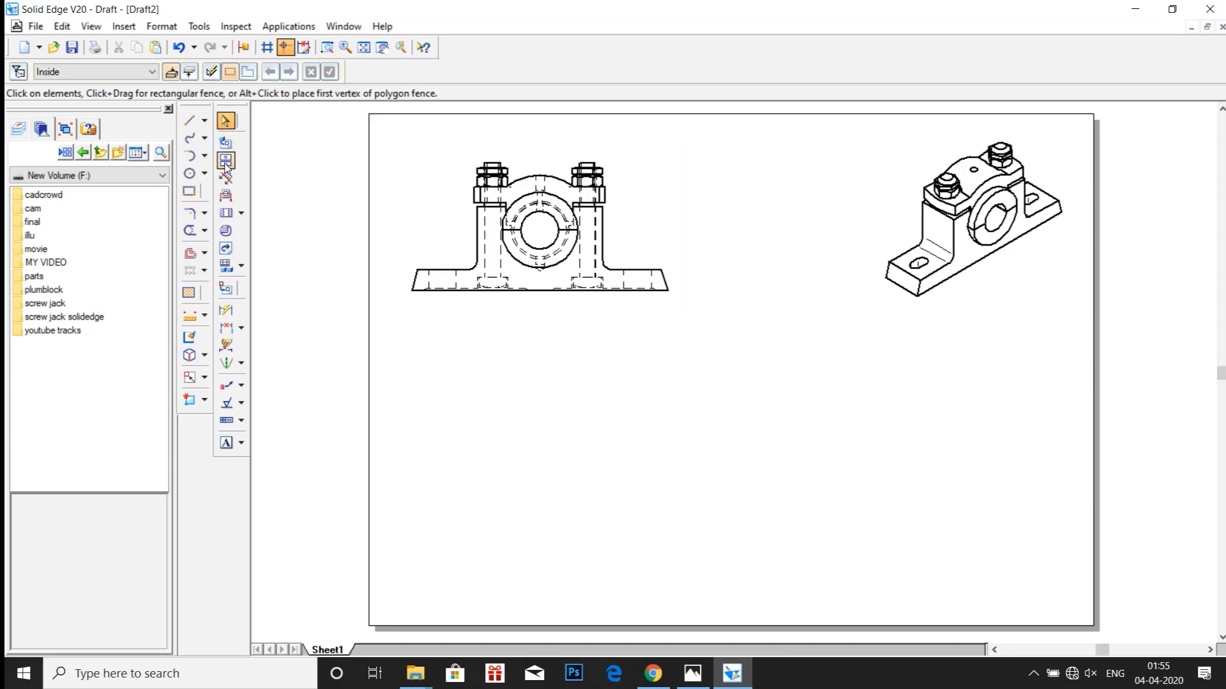
pyautogui.moveTo(978, 234); pyautogui.dragTo(977, 385)
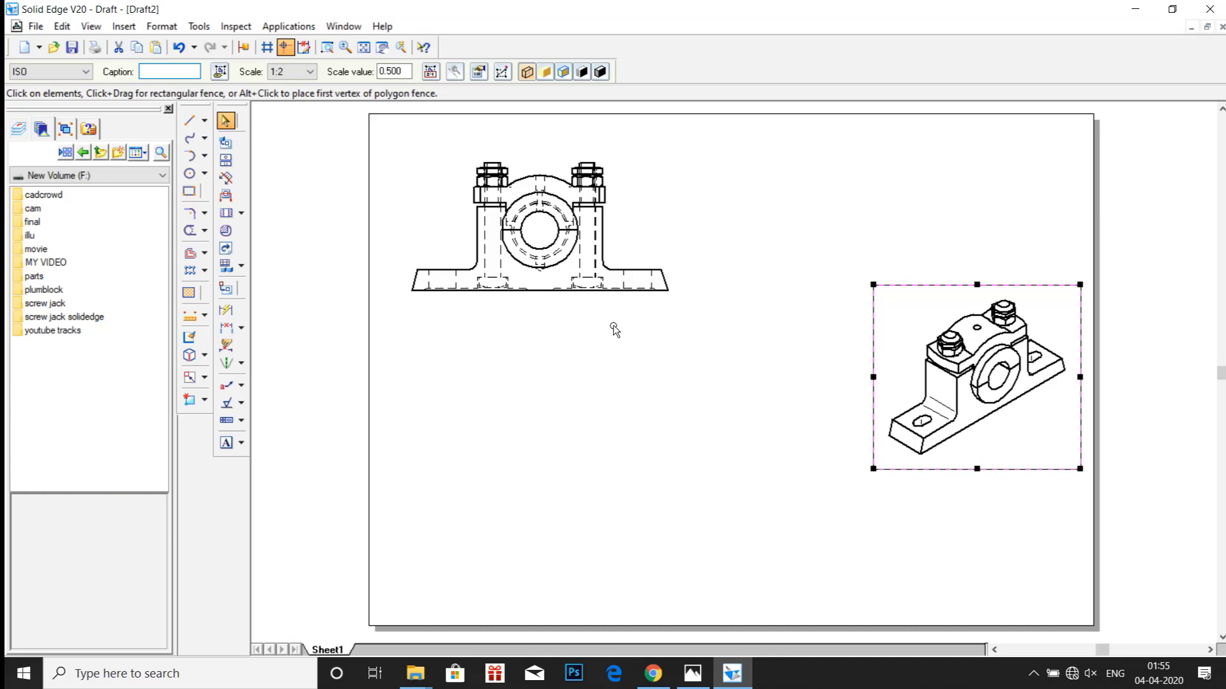
pyautogui.moveTo(546, 263); pyautogui.dragTo(518, 265)
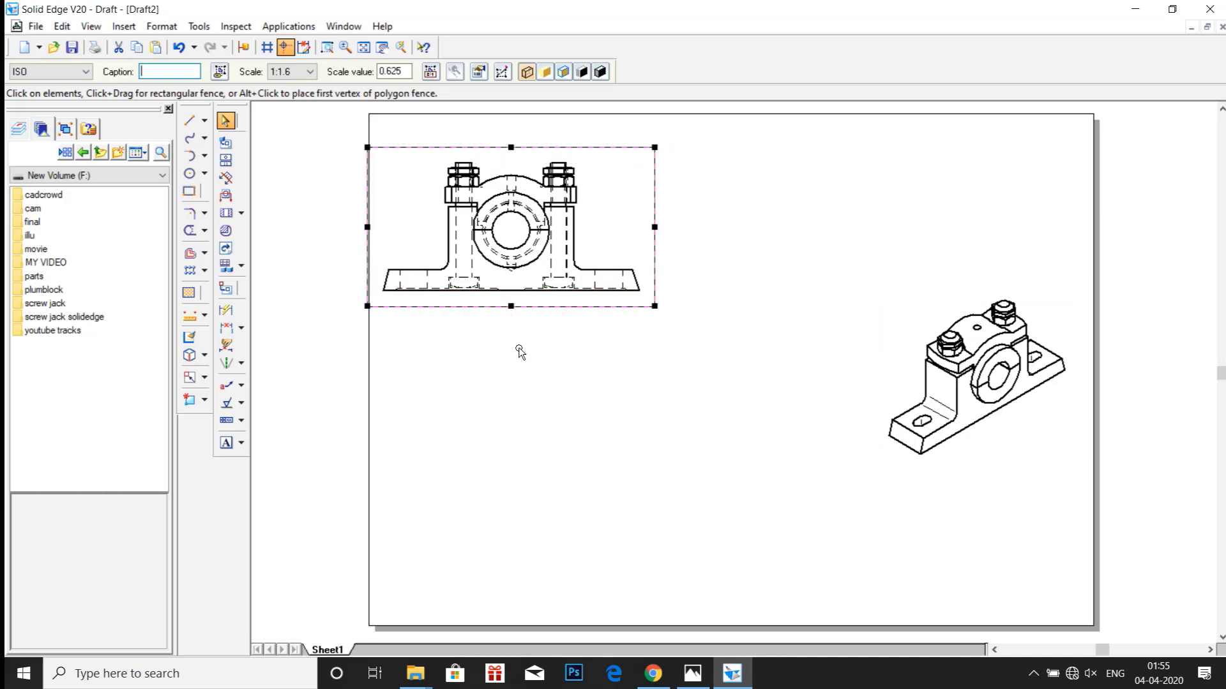
# Step: Draw a vertical cutting plane A–A through the front view's bore centre
pyautogui.click(461, 343)
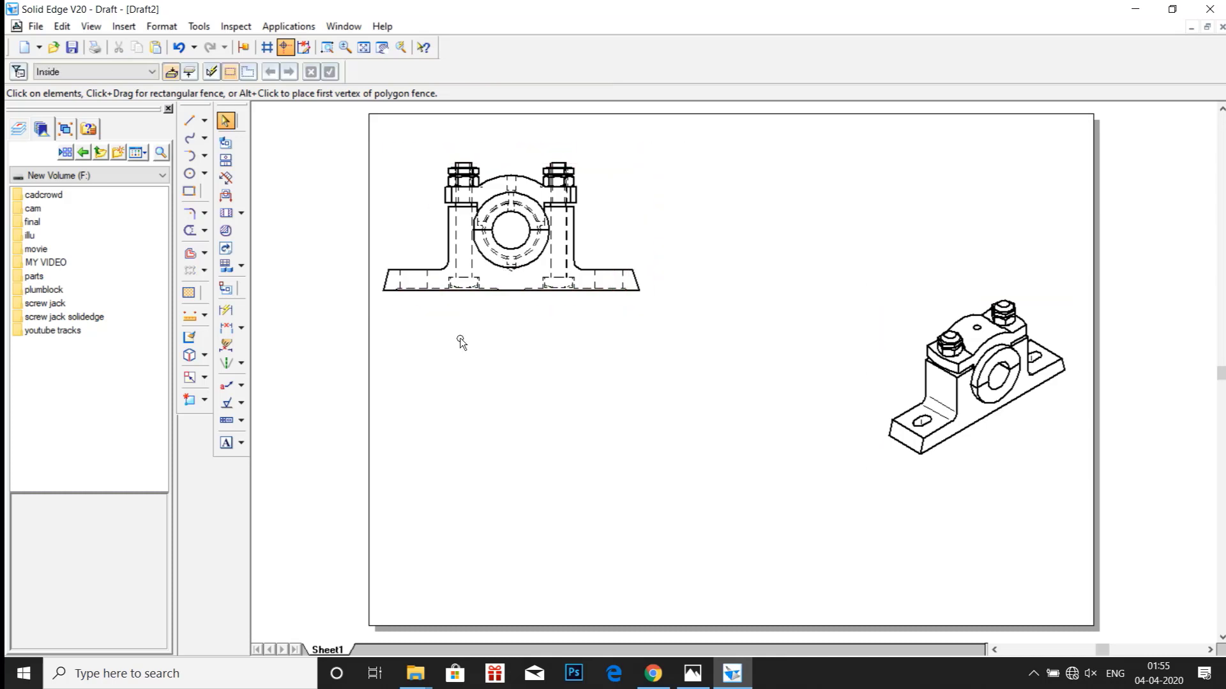
pyautogui.click(225, 196)
pyautogui.click(389, 183)
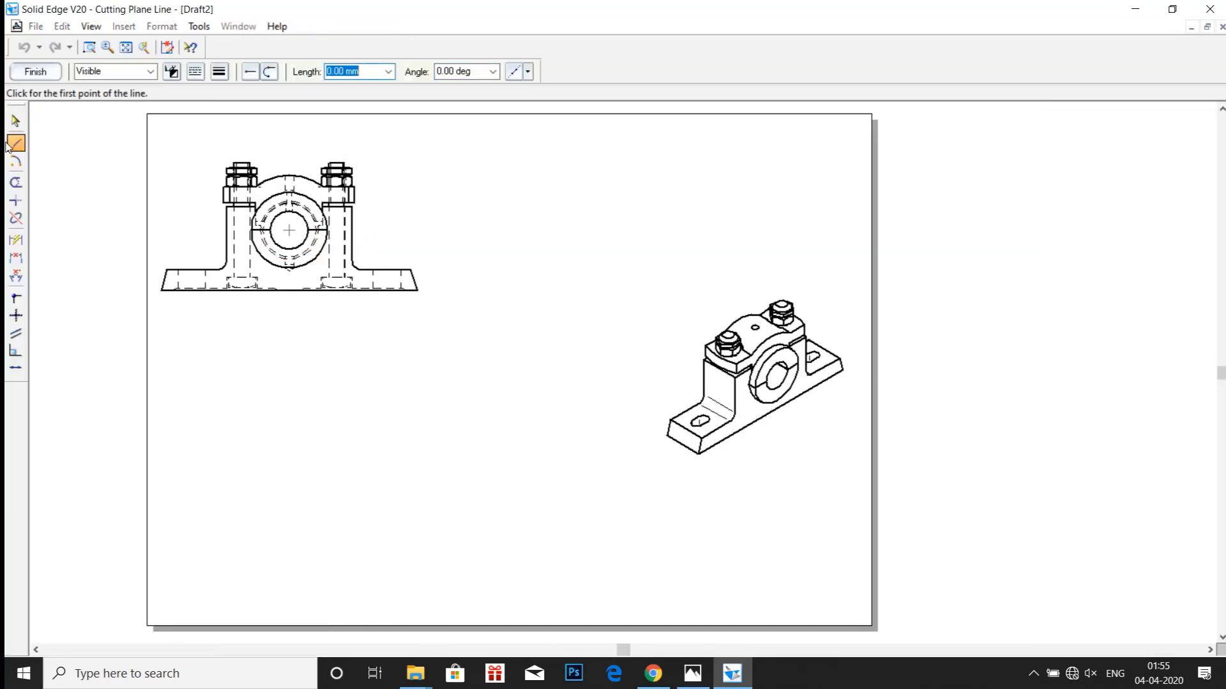
pyautogui.click(289, 124)
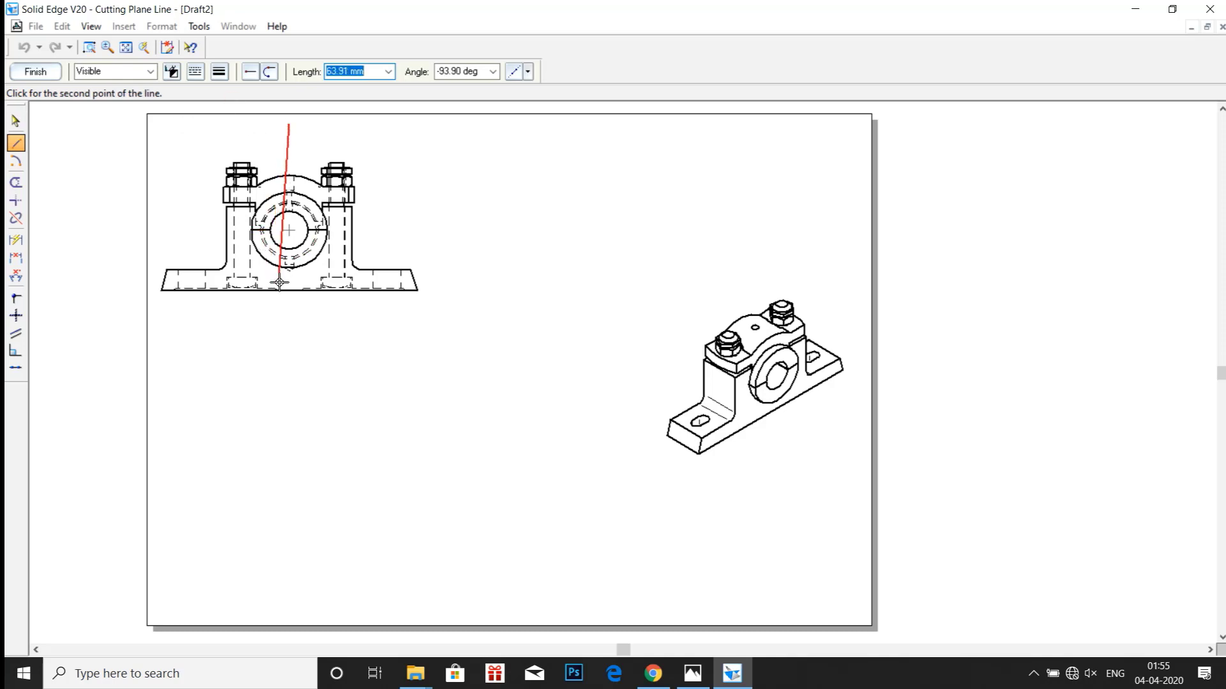
pyautogui.click(290, 327)
pyautogui.press('Escape')
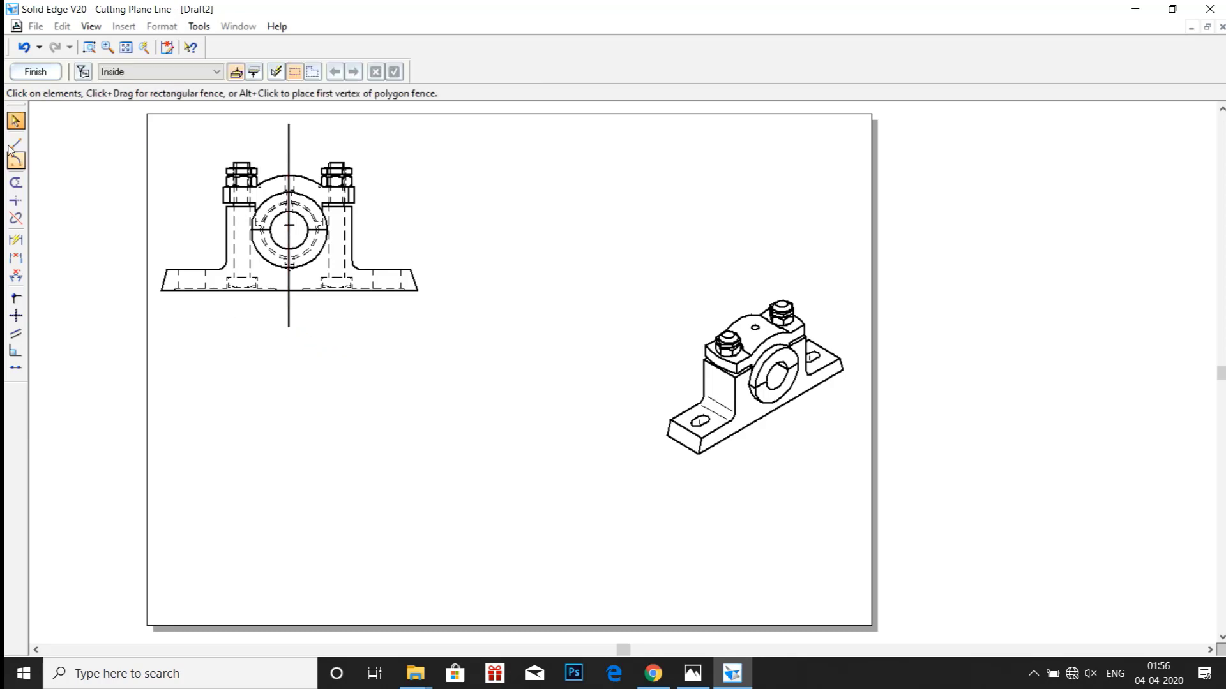
pyautogui.click(29, 69)
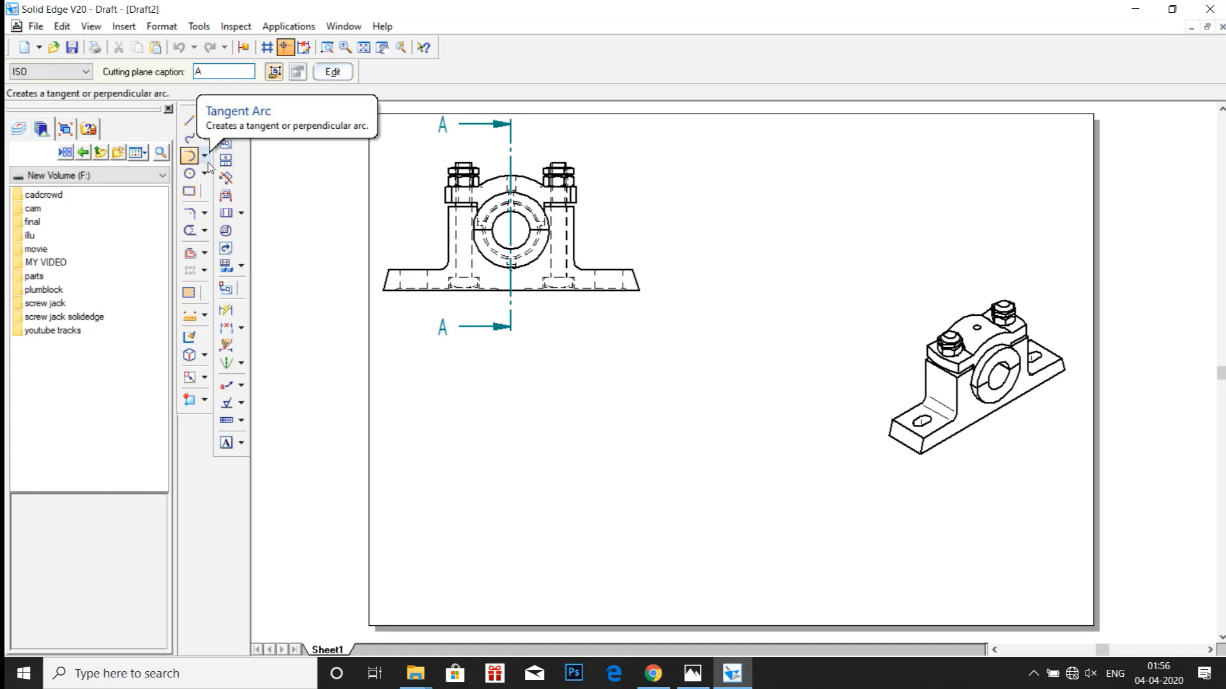
# Step: Place SECTION A-A from plane A–A right of the front view, and raise the isometric view
pyautogui.click(226, 213)
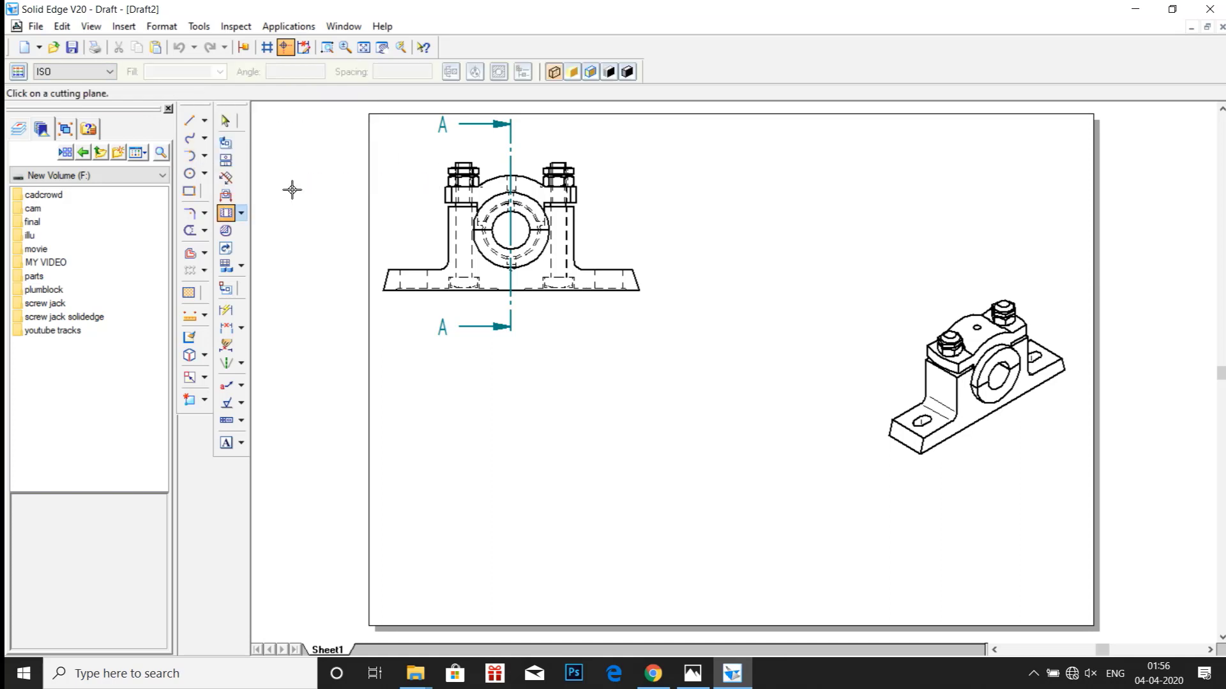
pyautogui.click(506, 125)
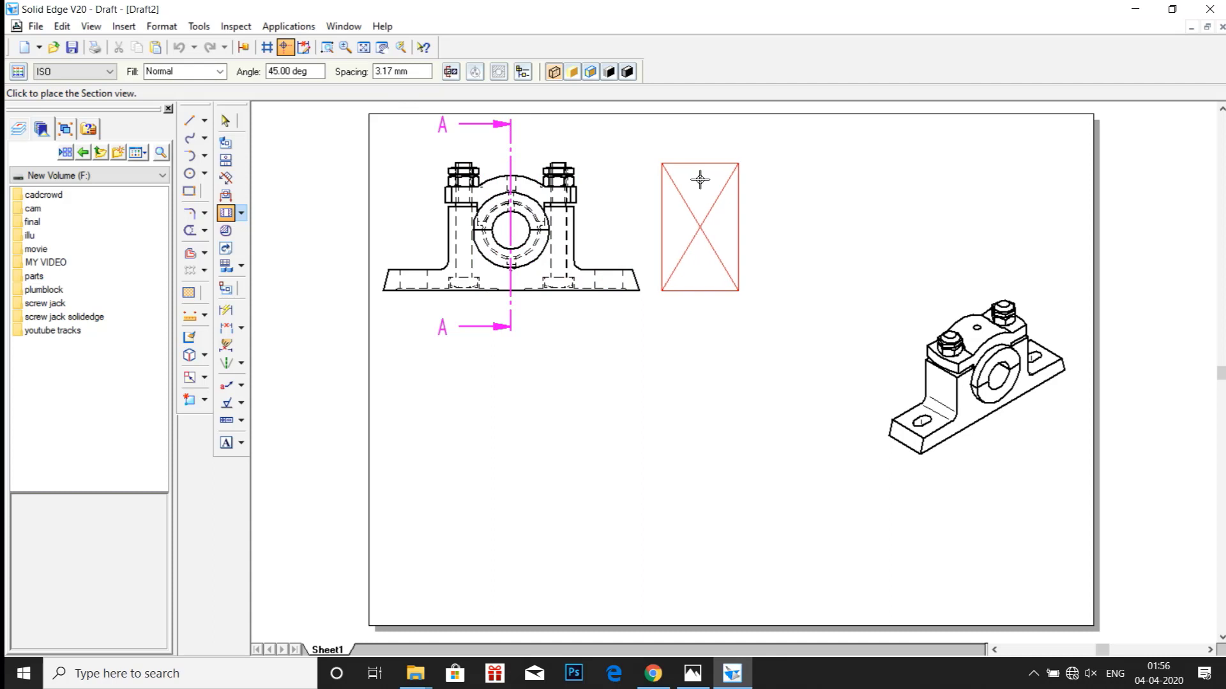
pyautogui.click(700, 180)
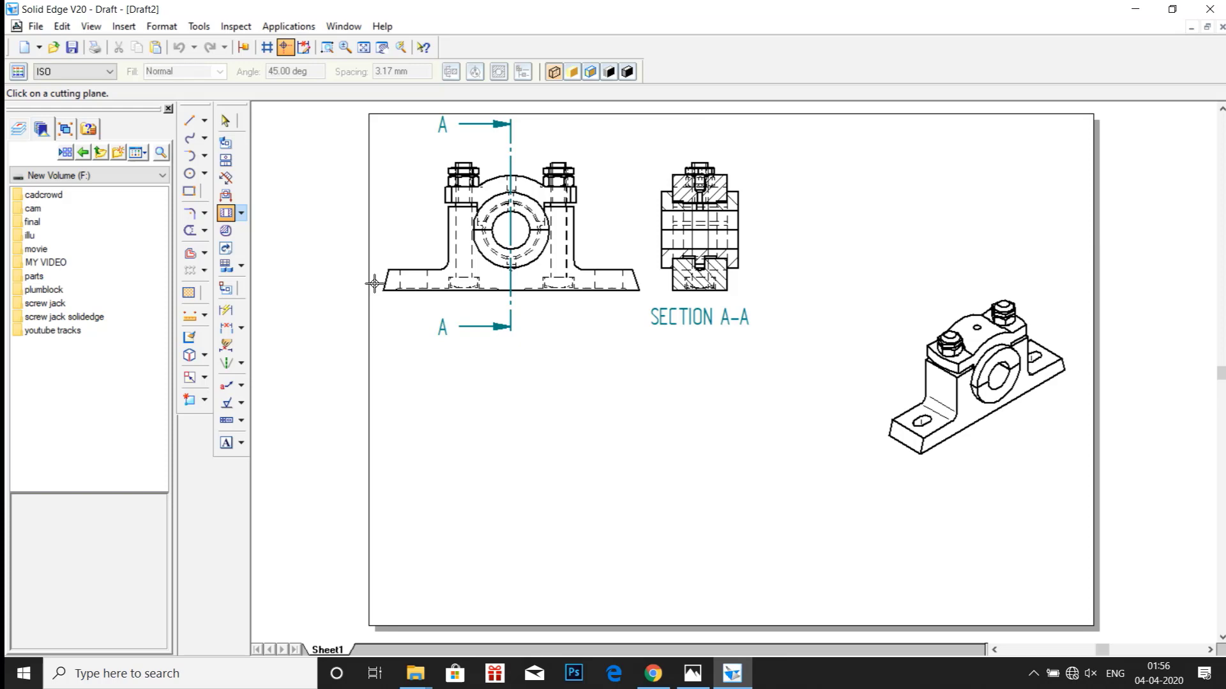
pyautogui.click(225, 121)
pyautogui.moveTo(957, 405); pyautogui.dragTo(939, 220)
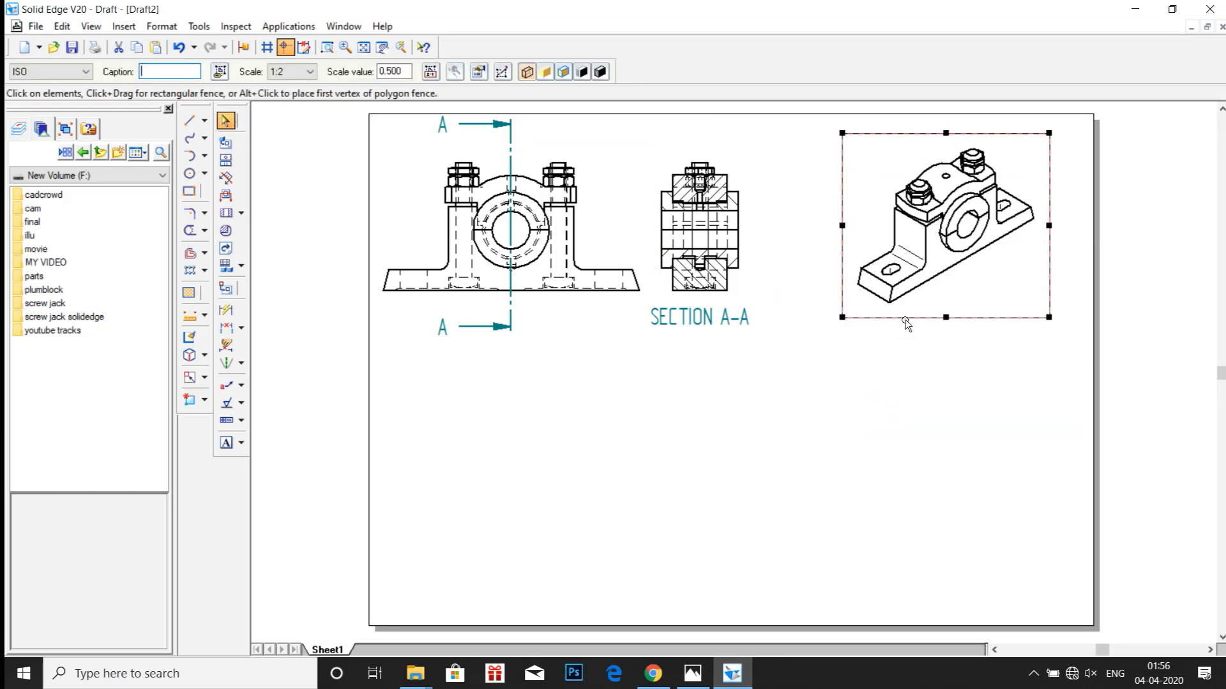
# Step: Draw a horizontal cutting plane B–B across the front view's base and flip its direction
pyautogui.click(878, 413)
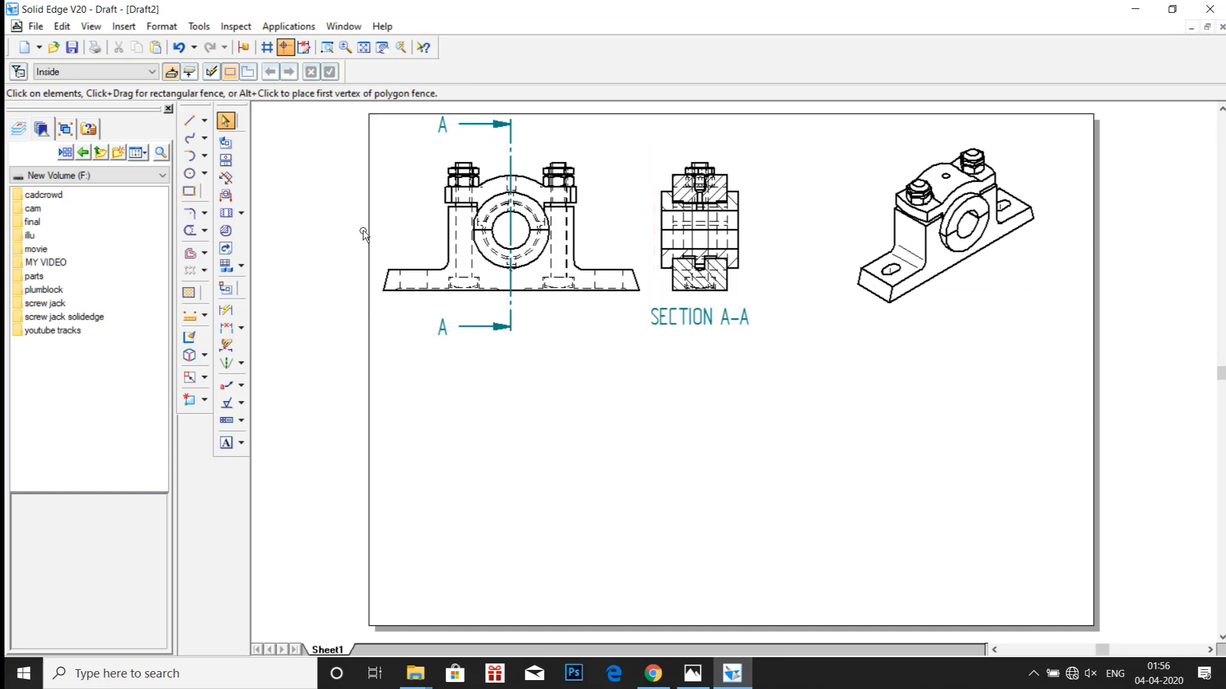
pyautogui.click(225, 194)
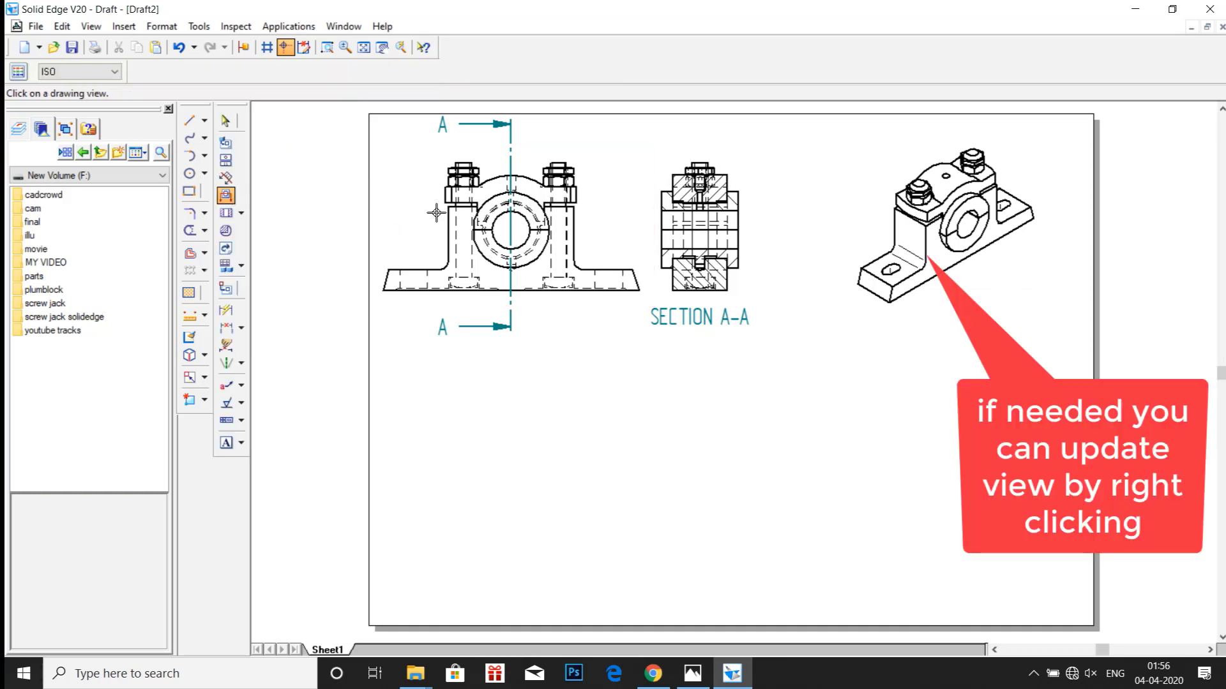
pyautogui.click(458, 228)
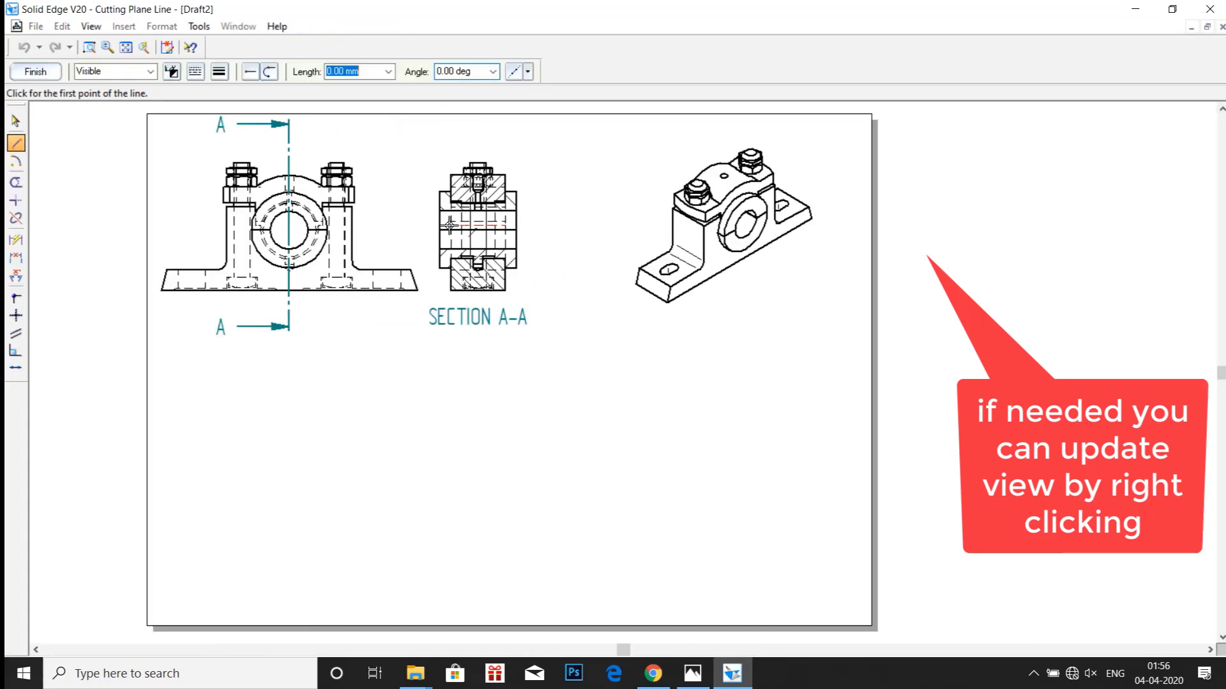
pyautogui.click(158, 254)
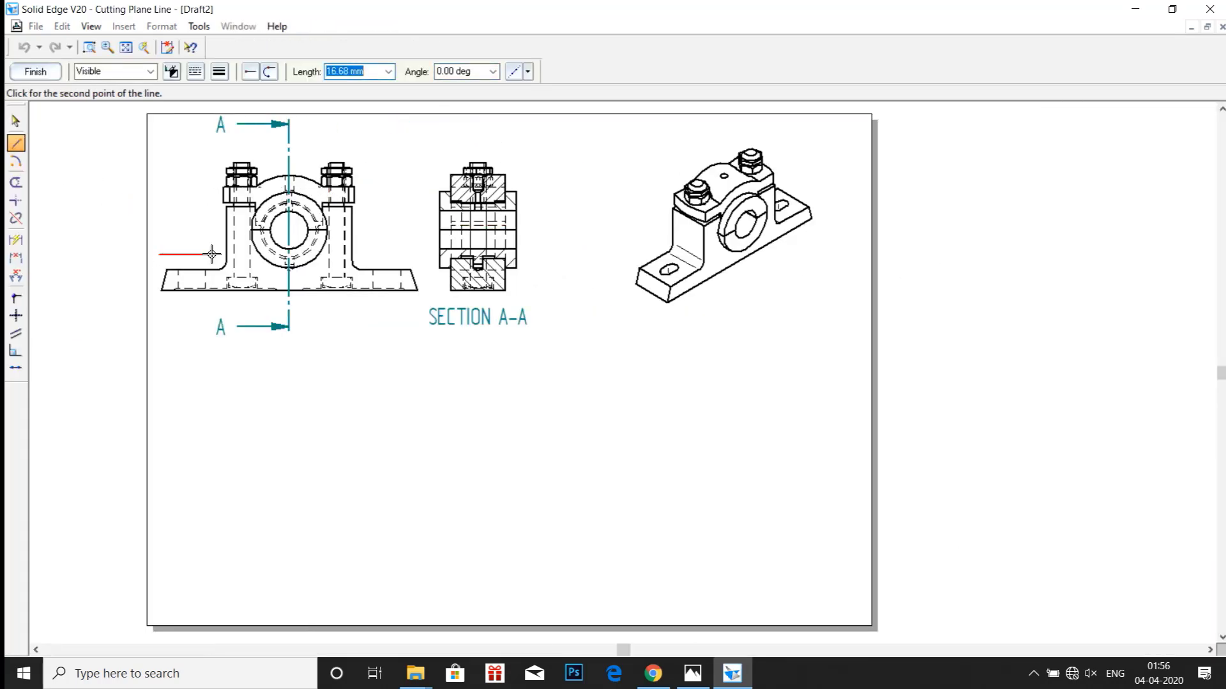
pyautogui.click(410, 254)
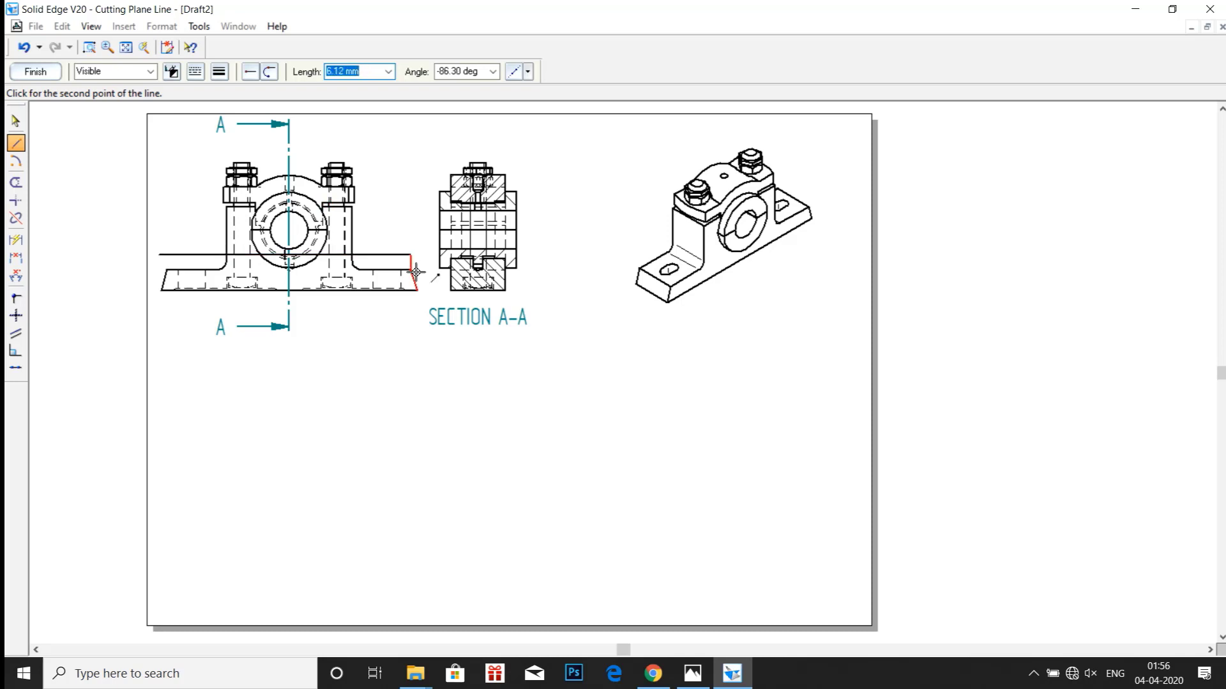
pyautogui.press('Escape')
pyautogui.click(35, 72)
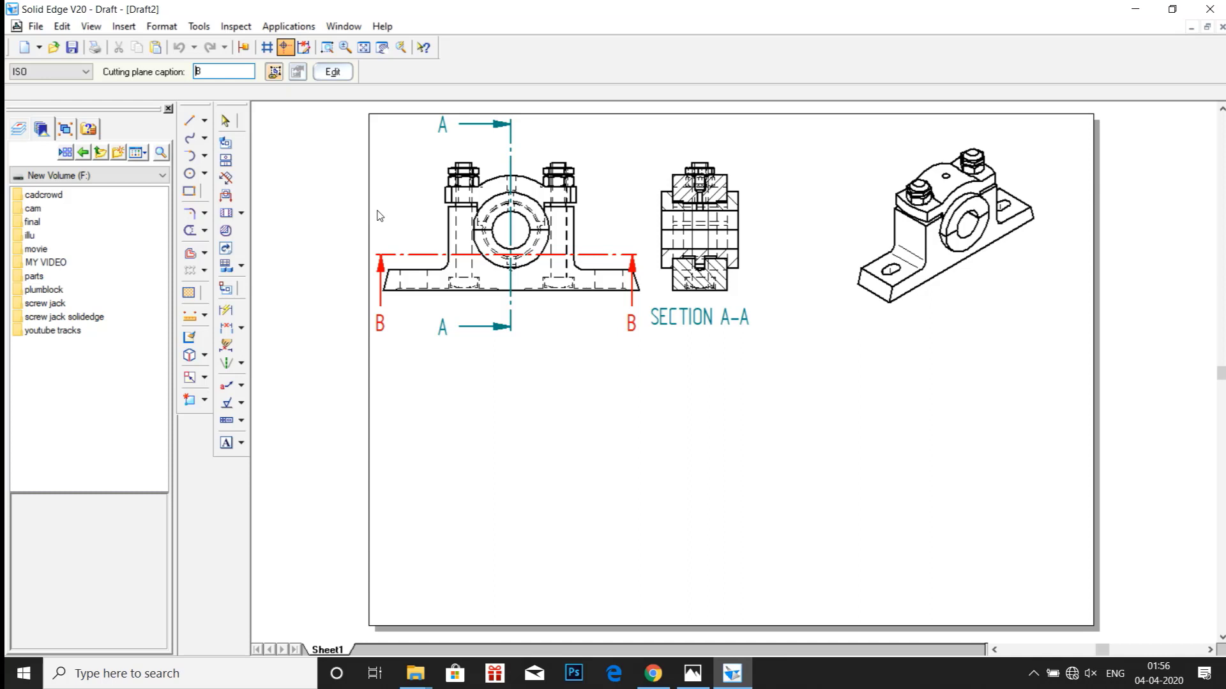
pyautogui.click(375, 240)
# Step: Set plane B–B to look downward and place SECTION B-B below the front view
pyautogui.click(388, 335)
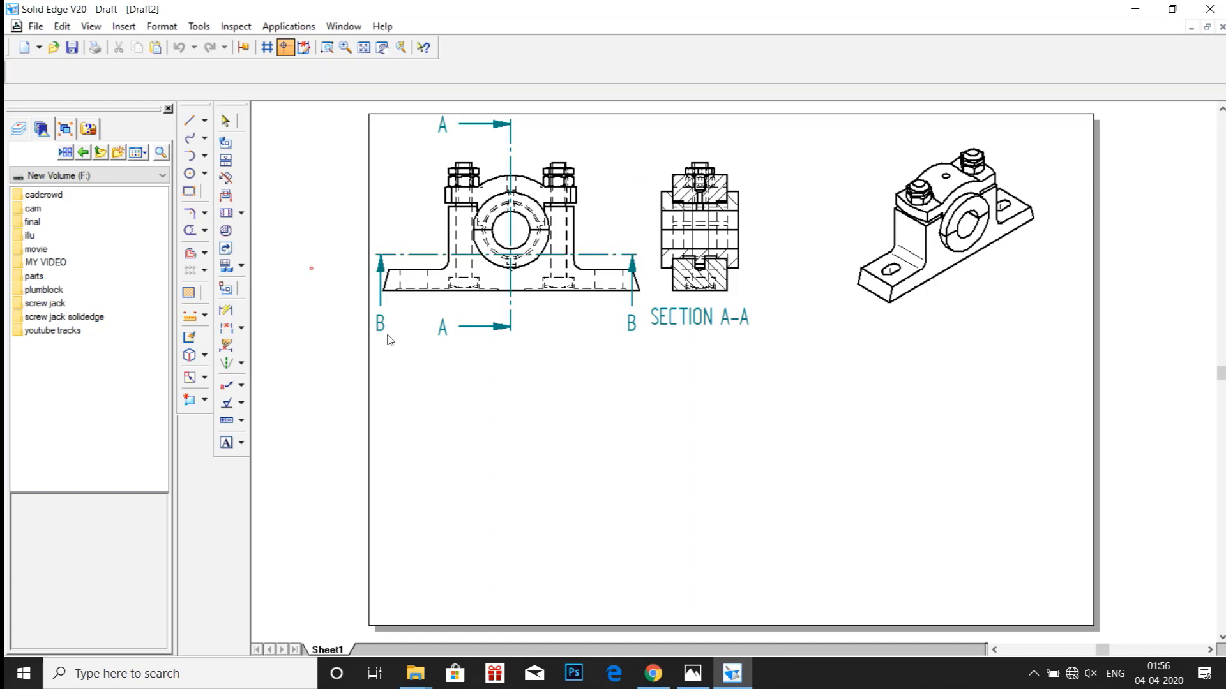
pyautogui.click(228, 214)
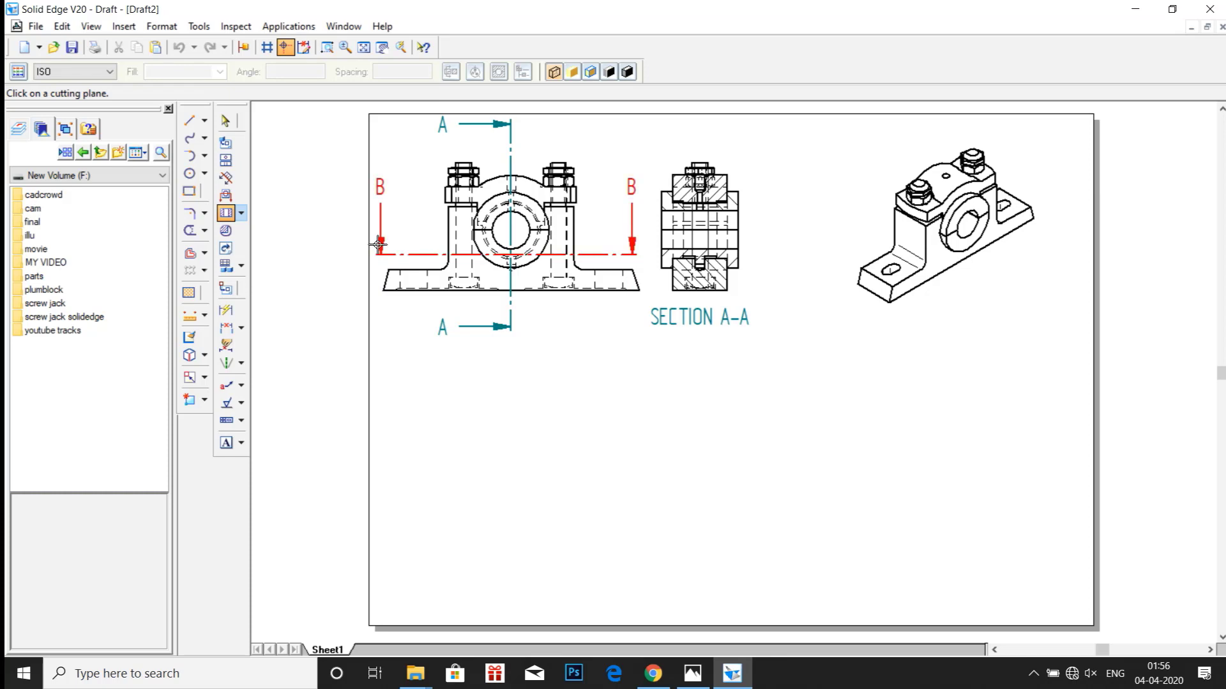
pyautogui.click(379, 245)
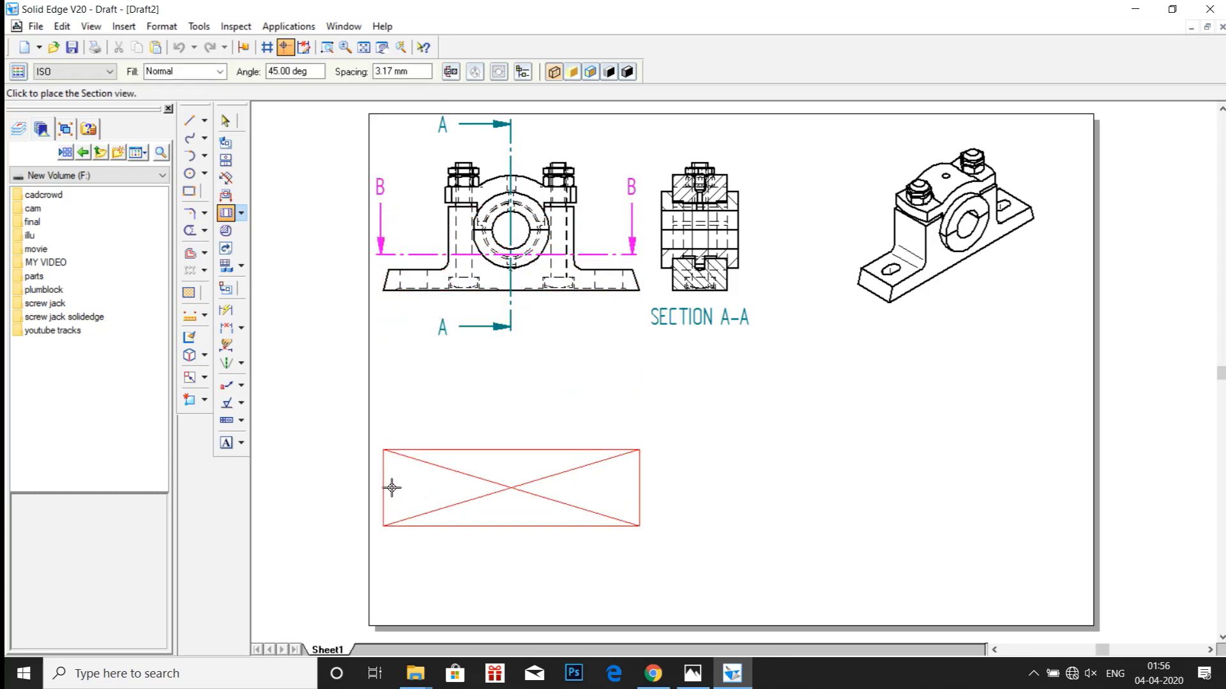
pyautogui.click(392, 487)
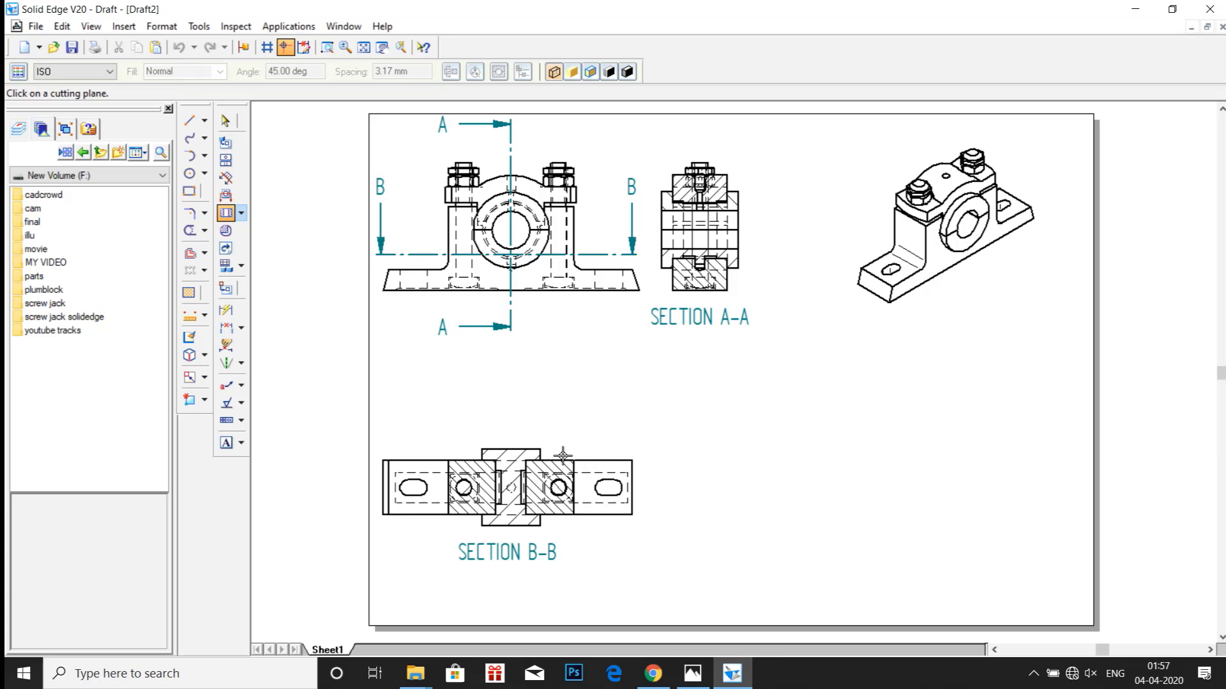
pyautogui.click(224, 177)
# Step: Add automatic balloons and an 8-item parts list from the front view, moving the list right
pyautogui.click(227, 267)
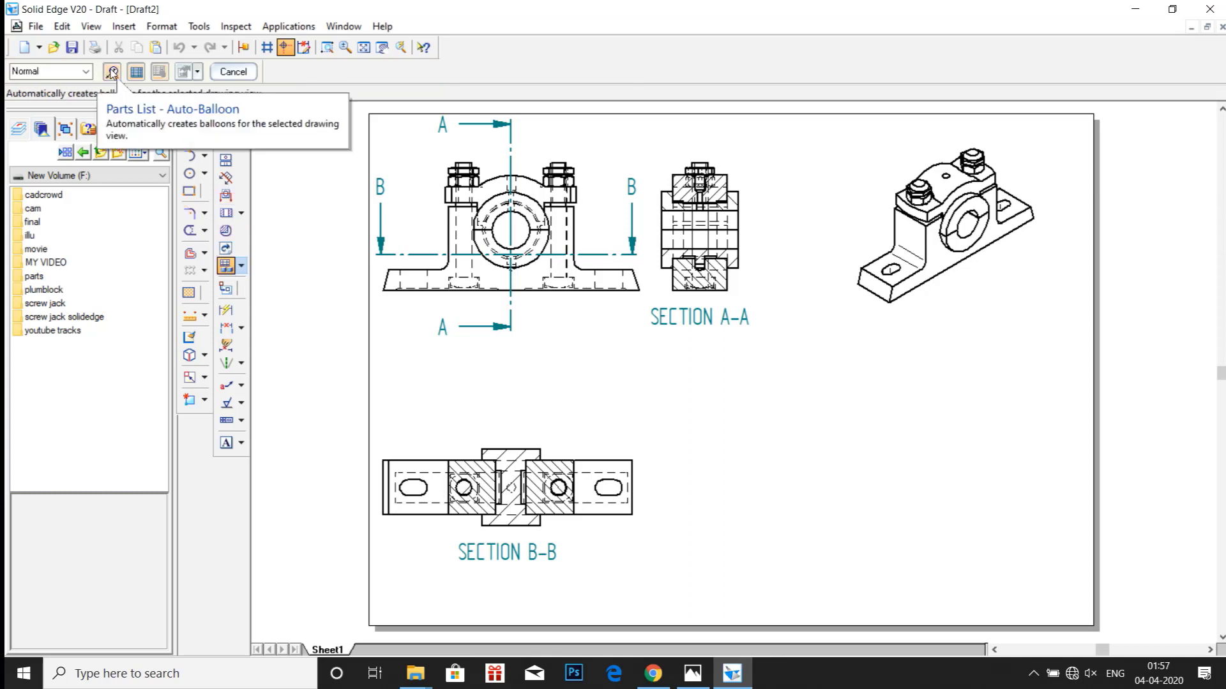
pyautogui.click(112, 74)
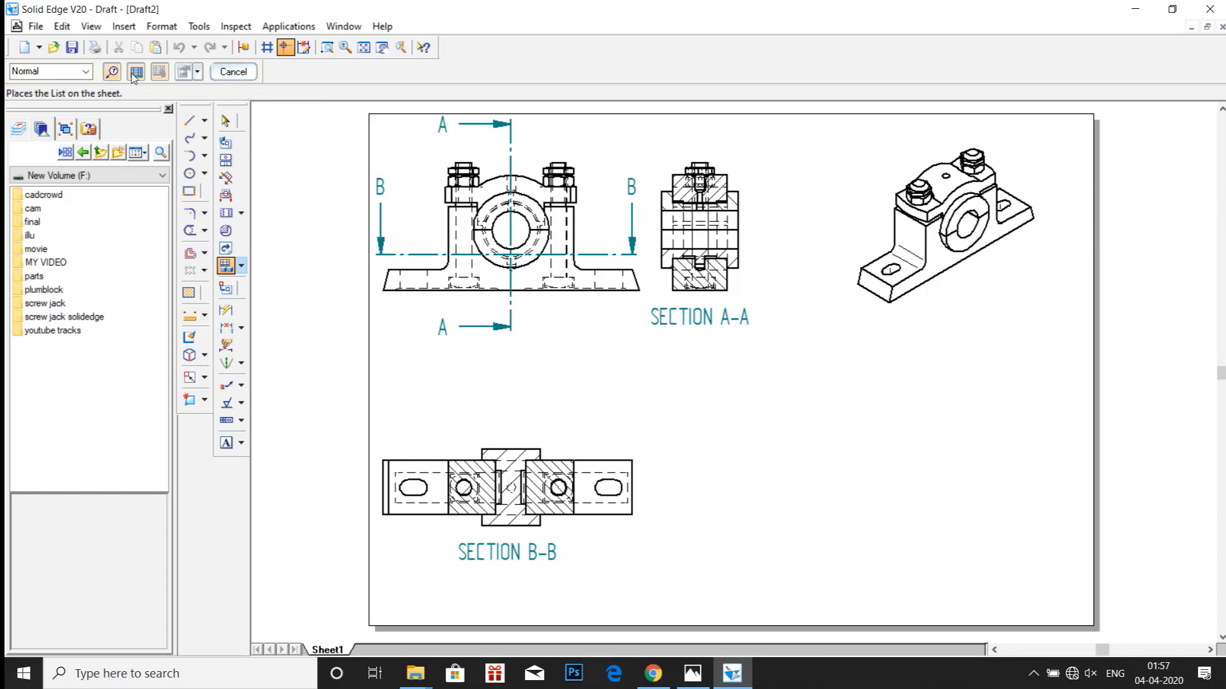
pyautogui.click(136, 72)
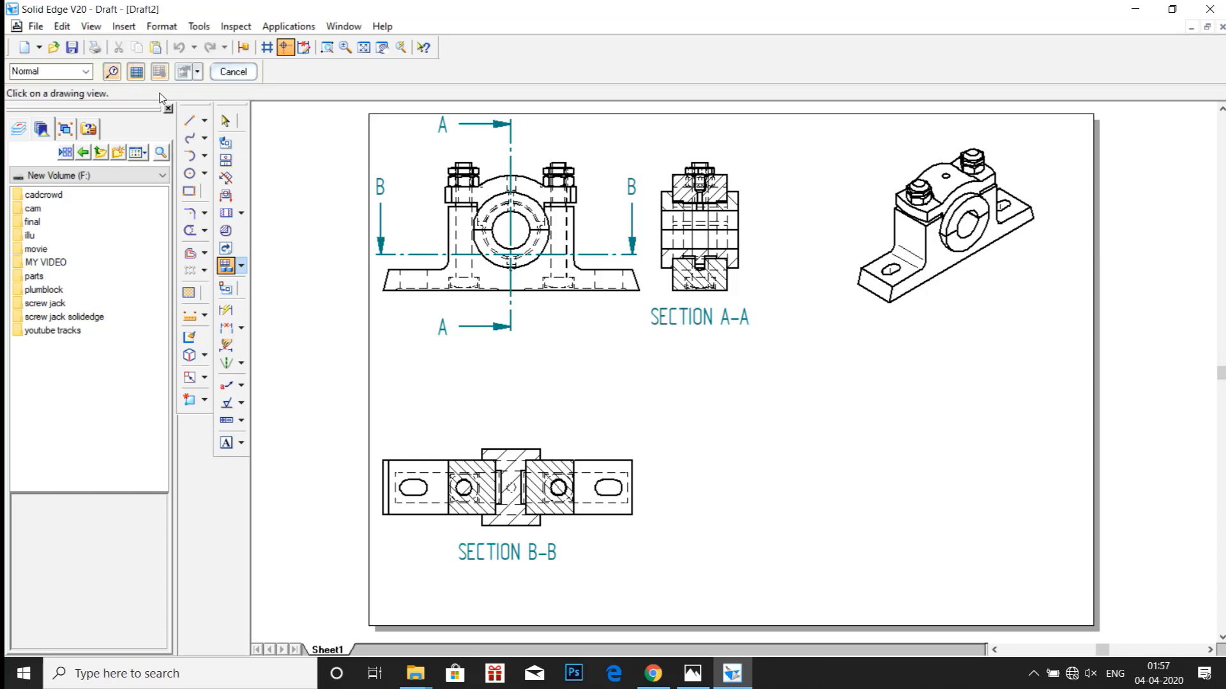
pyautogui.click(488, 213)
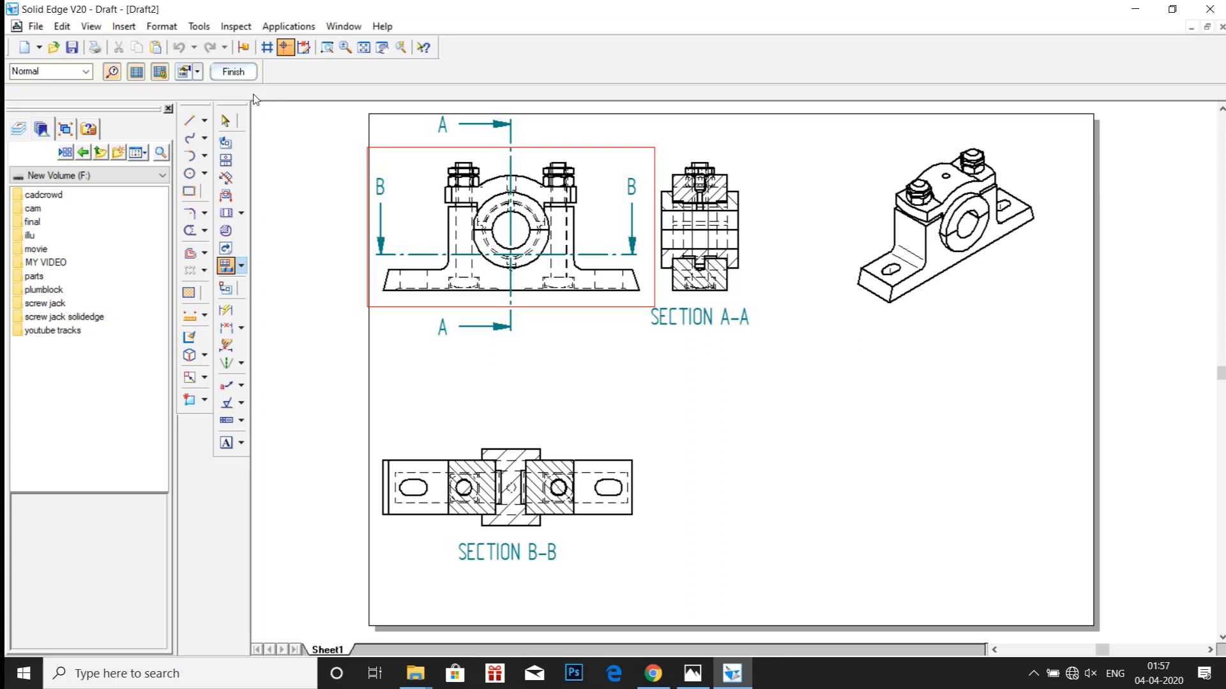
pyautogui.click(233, 72)
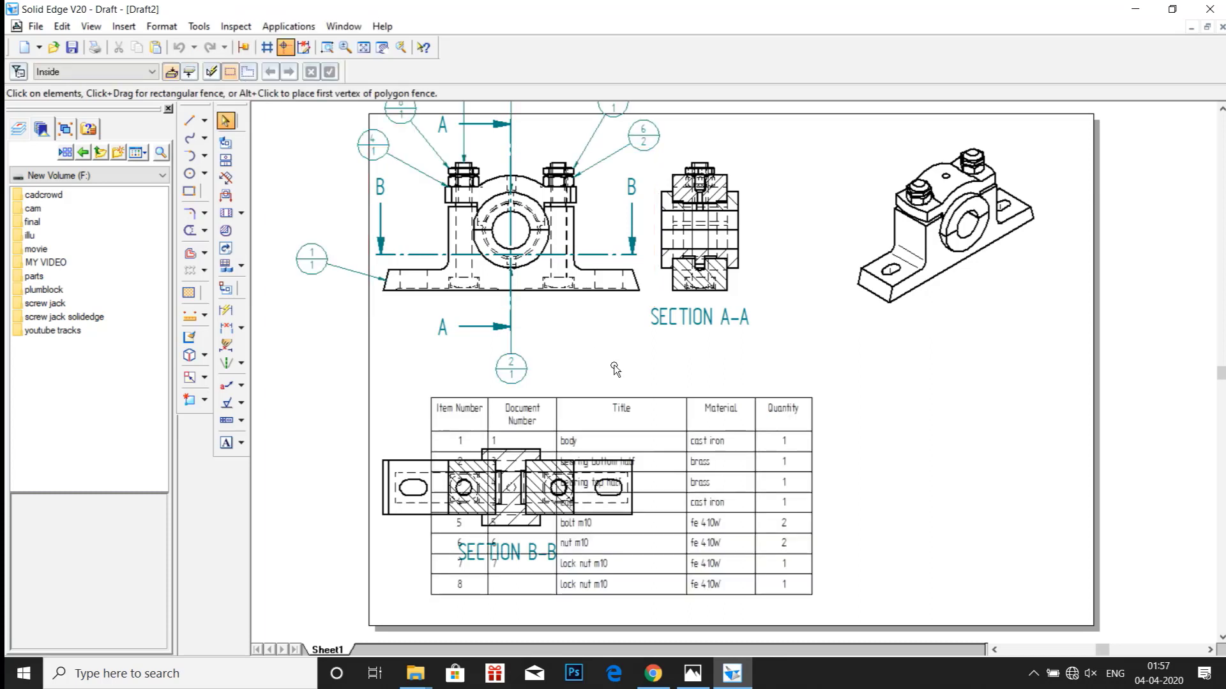
pyautogui.click(624, 399)
pyautogui.moveTo(745, 397); pyautogui.dragTo(874, 362)
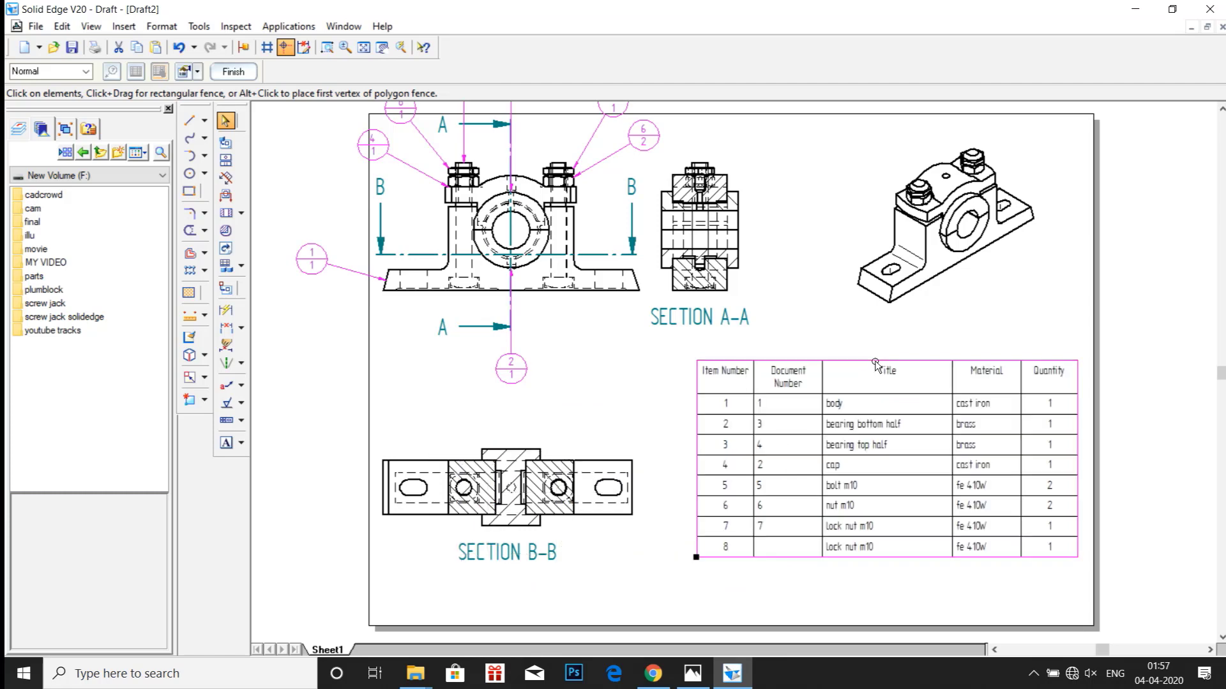
# Step: Drop the parts list in place, shift the front view down and right, and move section A-A further right
pyautogui.click(657, 409)
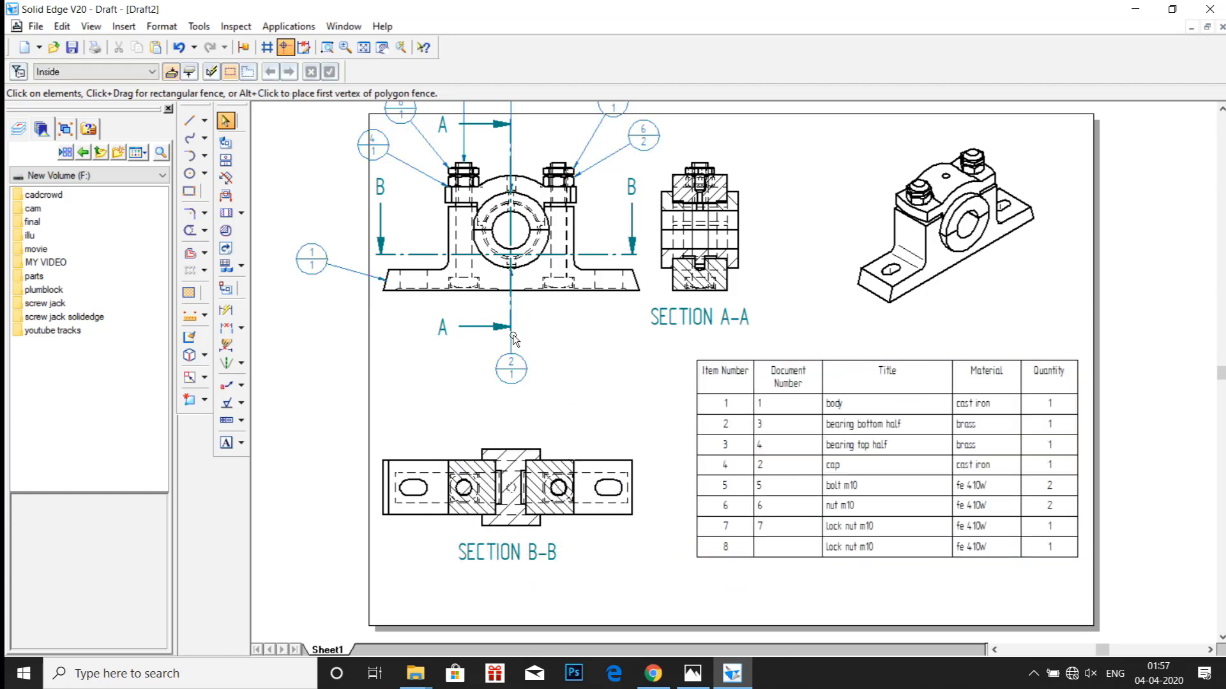
pyautogui.click(484, 253)
pyautogui.moveTo(483, 253); pyautogui.dragTo(488, 290)
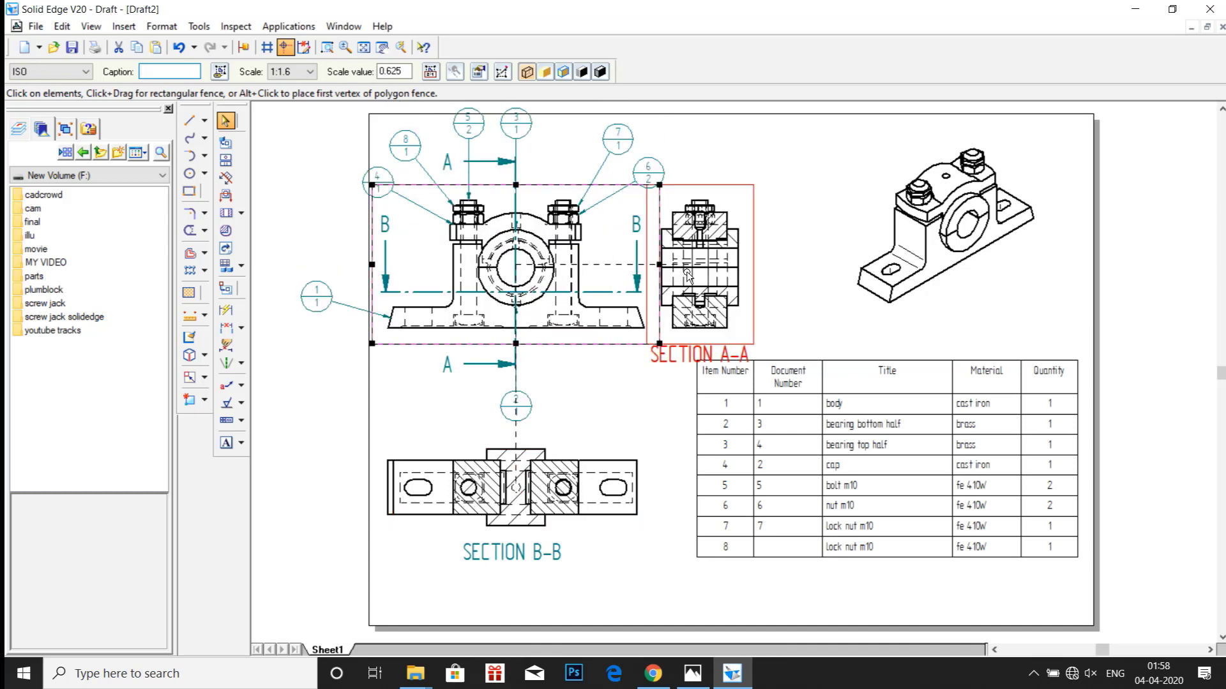
pyautogui.moveTo(690, 268); pyautogui.dragTo(757, 266)
pyautogui.moveTo(544, 255); pyautogui.dragTo(572, 259)
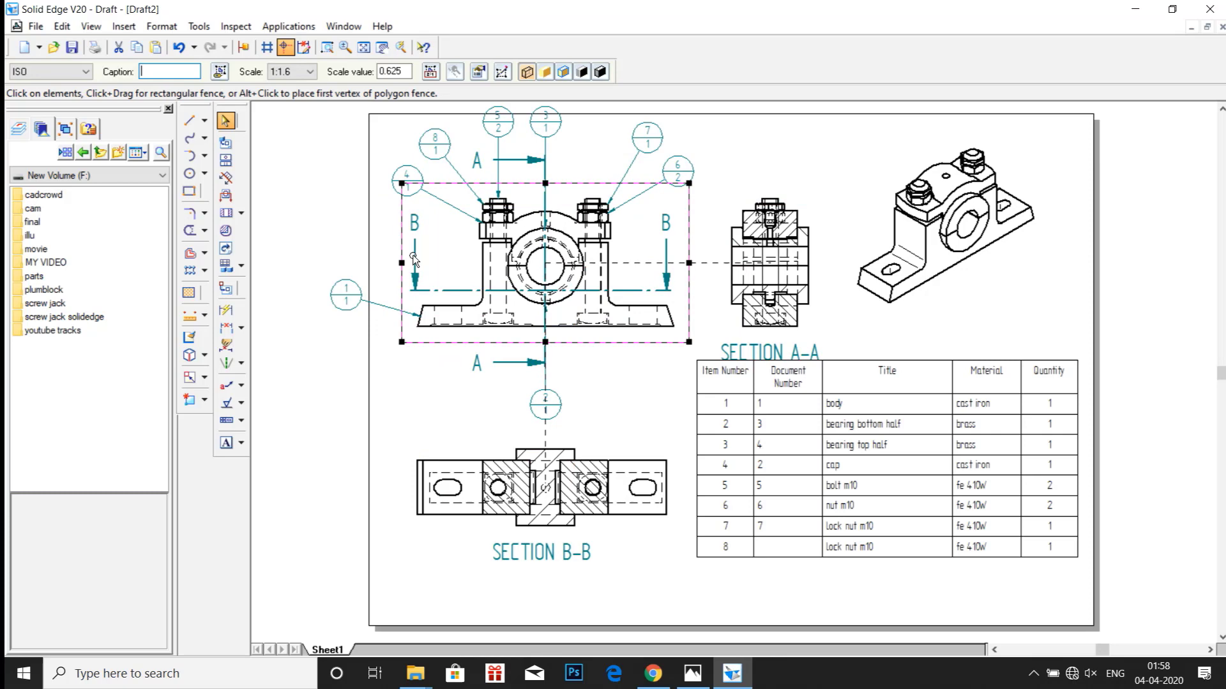
pyautogui.click(417, 380)
# Step: Move balloons 1, 5, 3, 4 and 8 into clear spots around the front view
pyautogui.moveTo(345, 285); pyautogui.dragTo(394, 358)
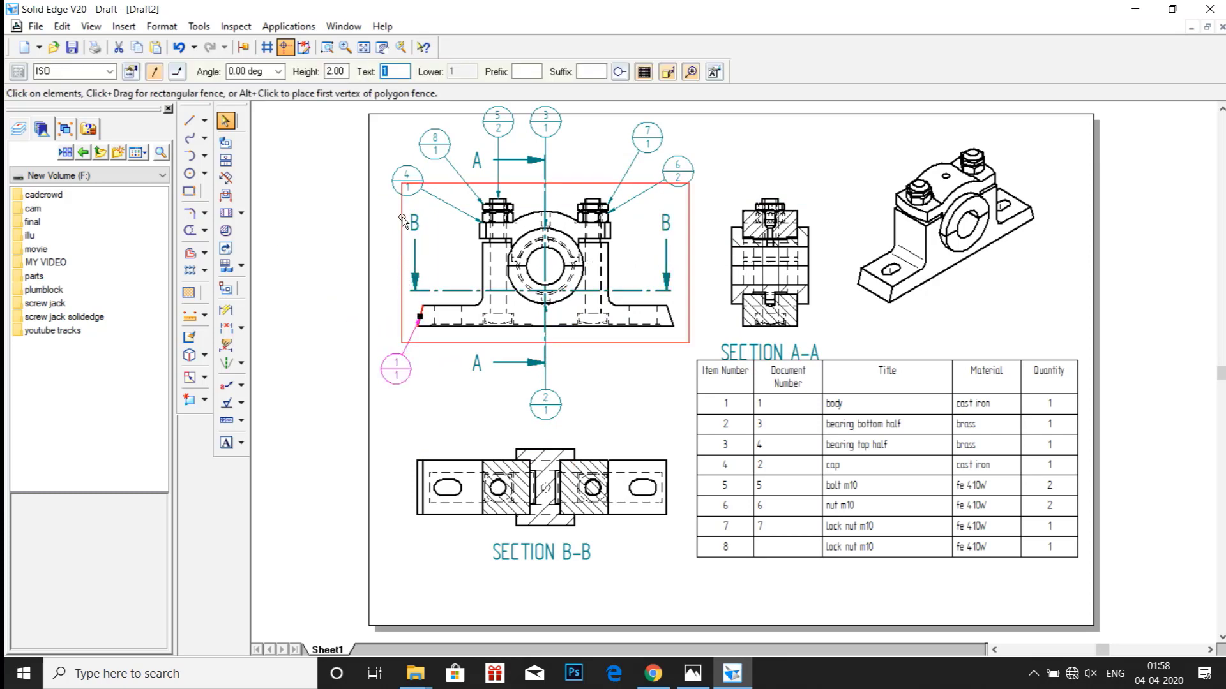
pyautogui.click(480, 134)
pyautogui.moveTo(480, 134); pyautogui.dragTo(454, 150)
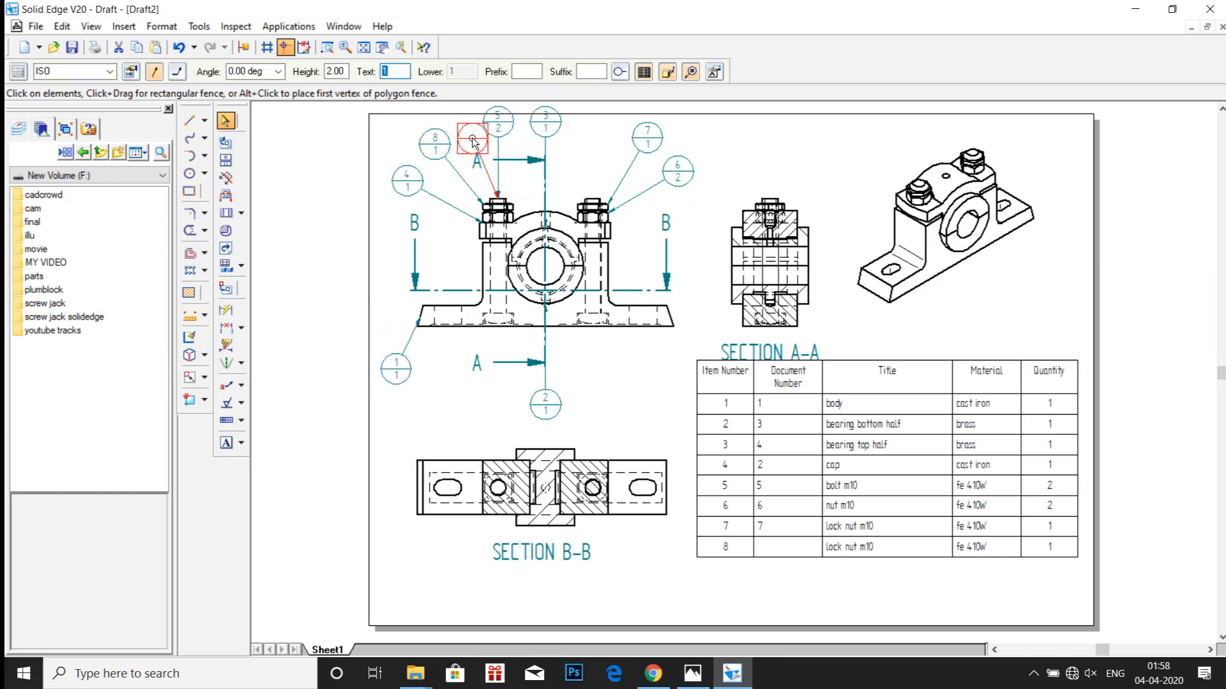
pyautogui.moveTo(586, 152); pyautogui.dragTo(586, 151)
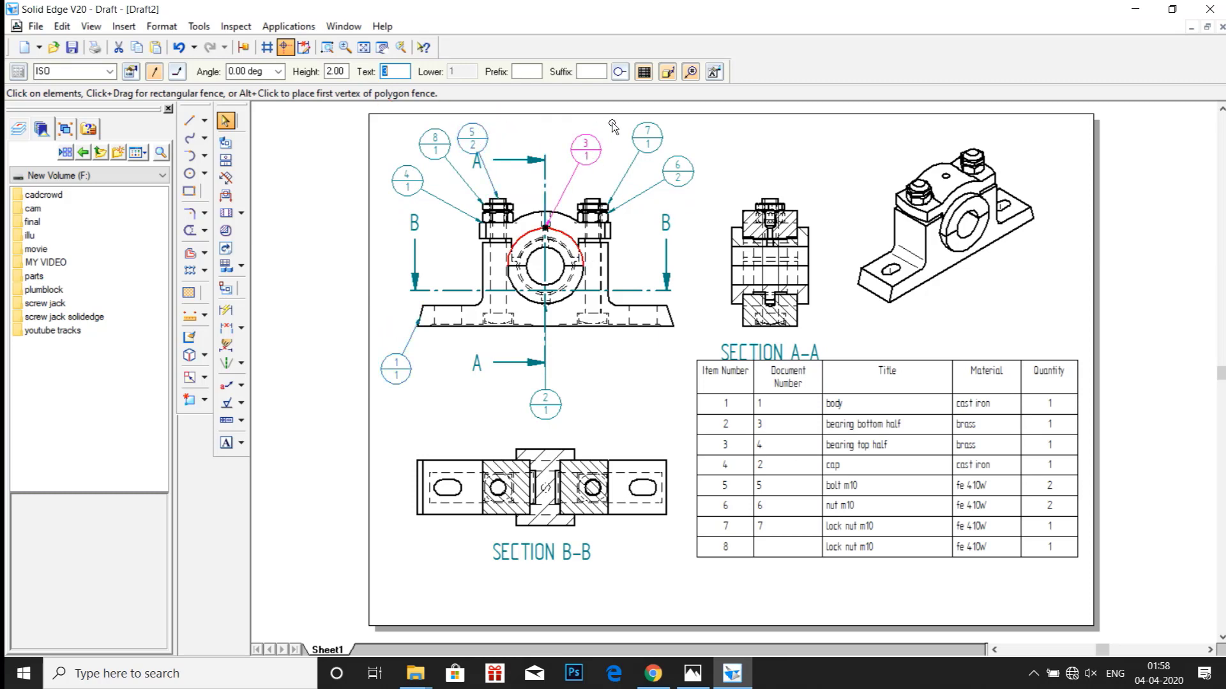
pyautogui.moveTo(395, 185); pyautogui.dragTo(382, 210)
pyautogui.moveTo(423, 153); pyautogui.dragTo(412, 165)
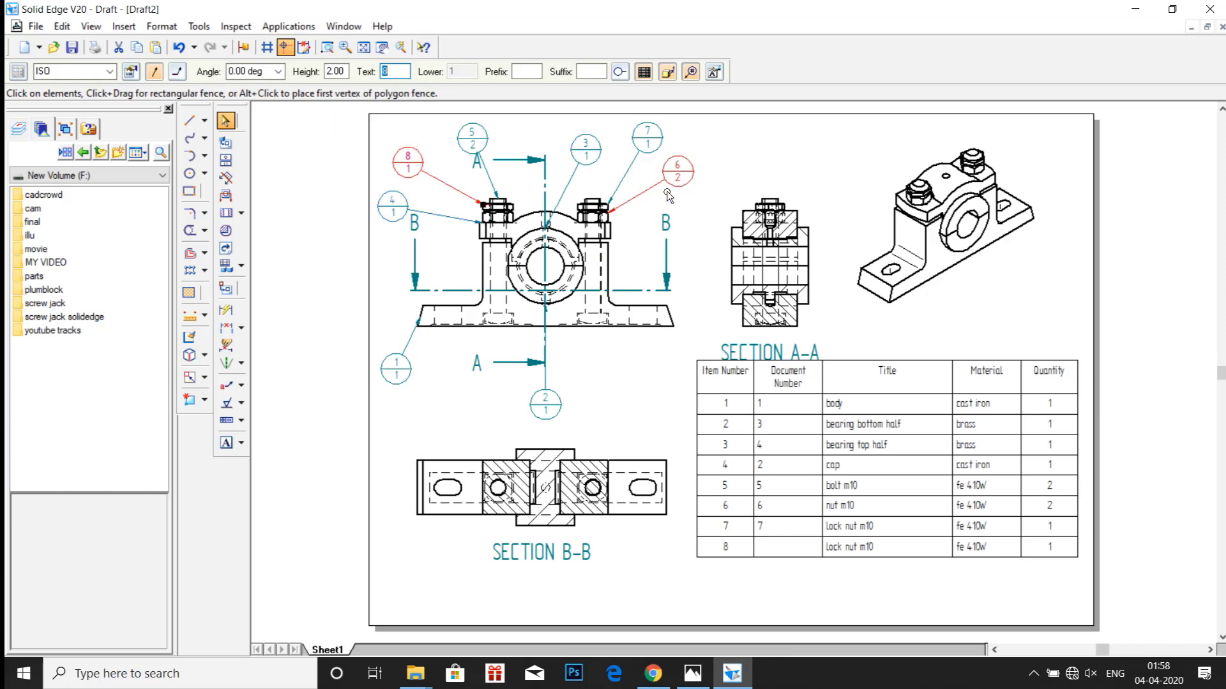
pyautogui.click(729, 166)
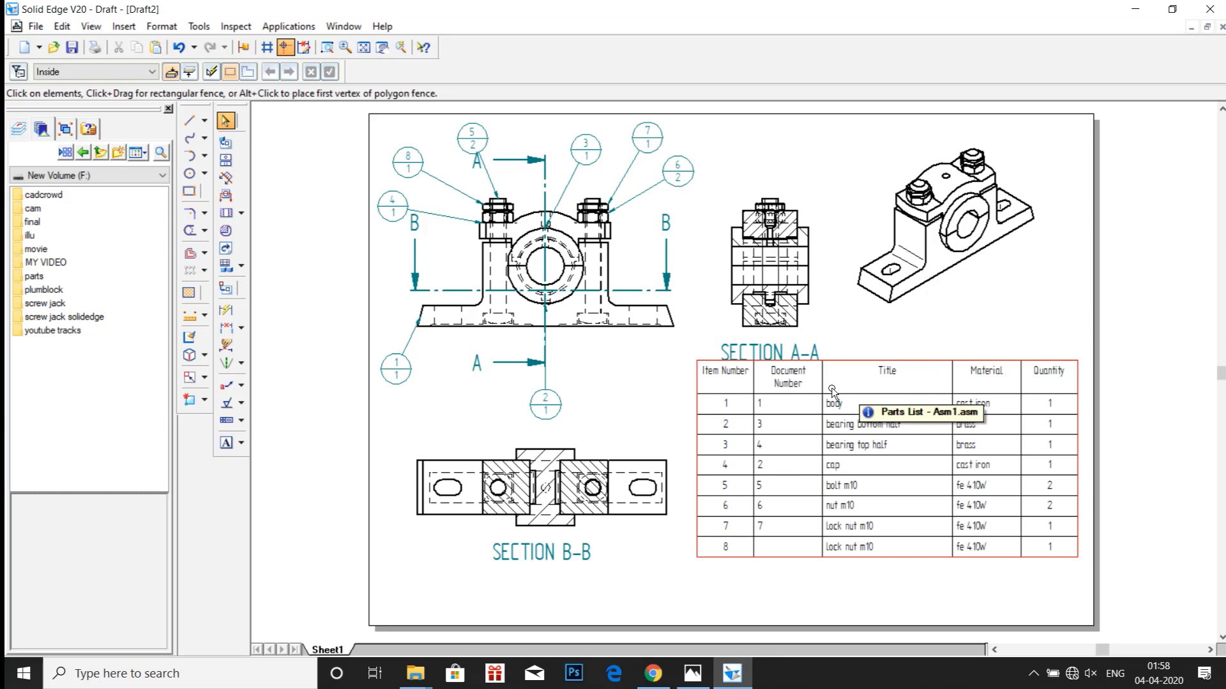
# Step: In the parts list properties, remove the Document Number column, leaving Item Number, Title, Material and Quantity
pyautogui.rightClick(832, 390)
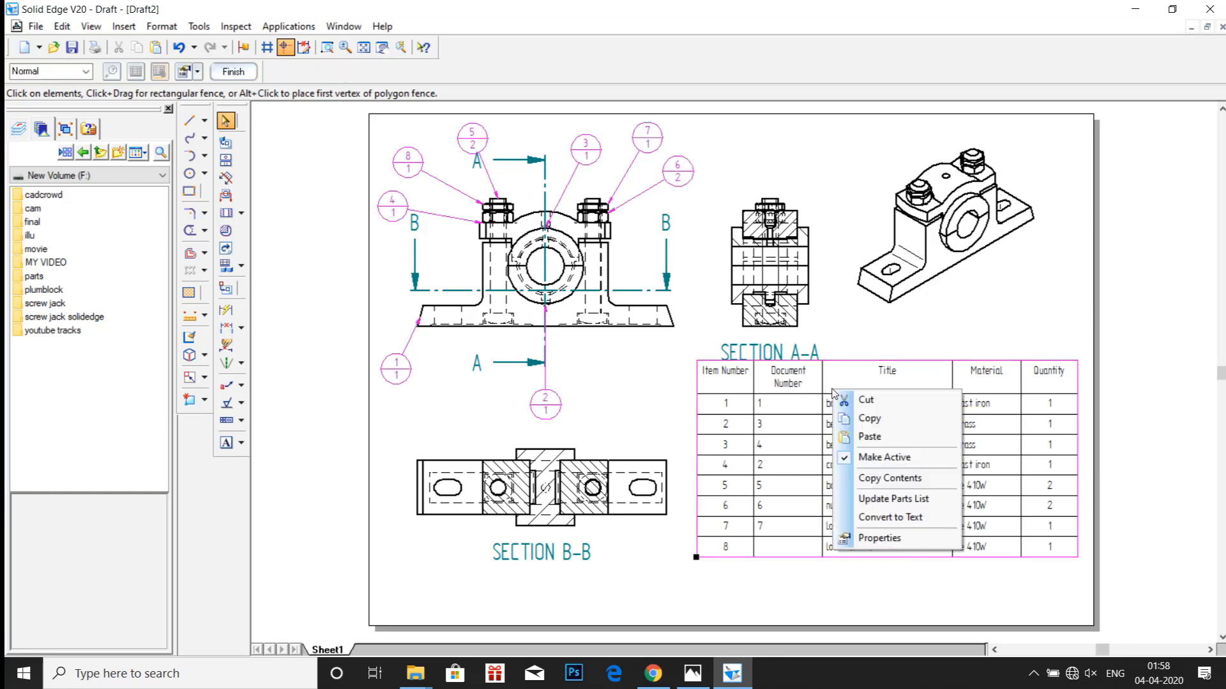
pyautogui.click(907, 543)
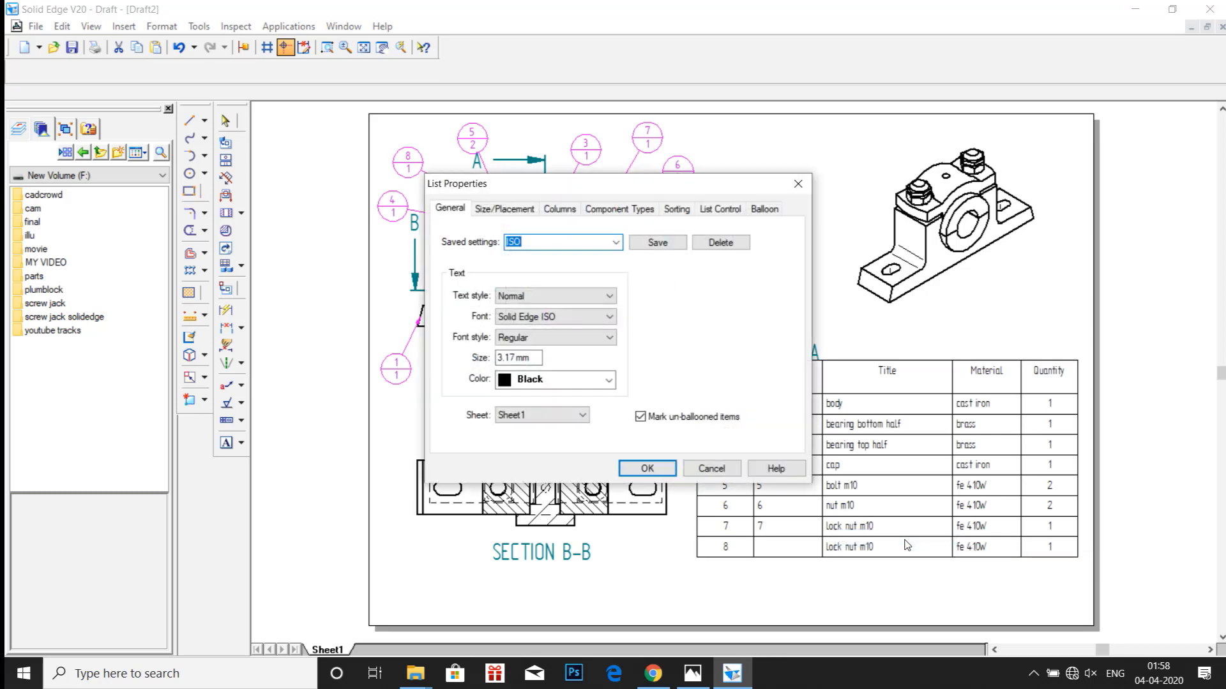
pyautogui.click(514, 214)
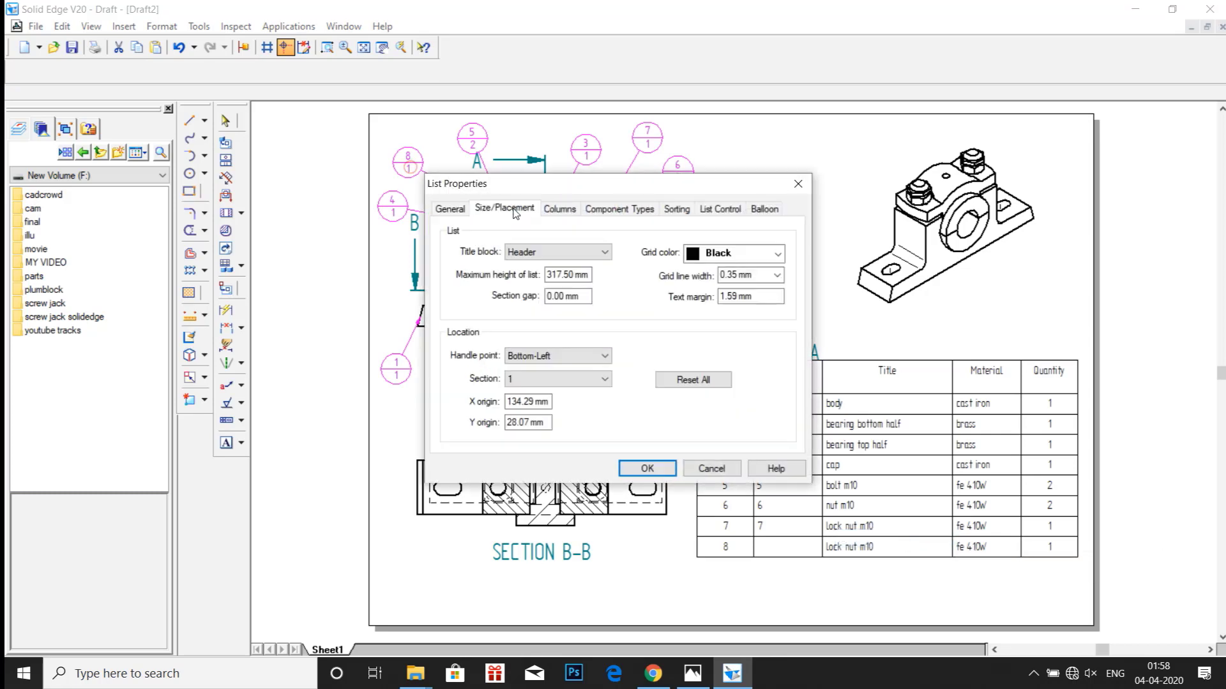
pyautogui.click(561, 217)
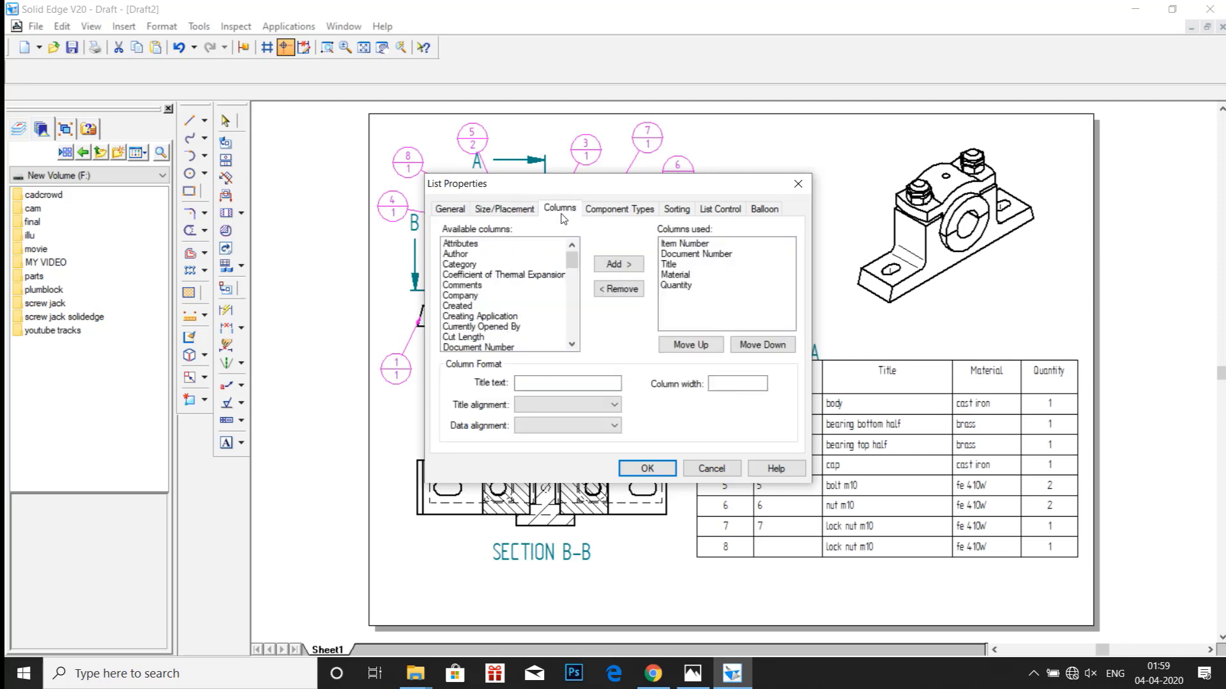
pyautogui.click(681, 258)
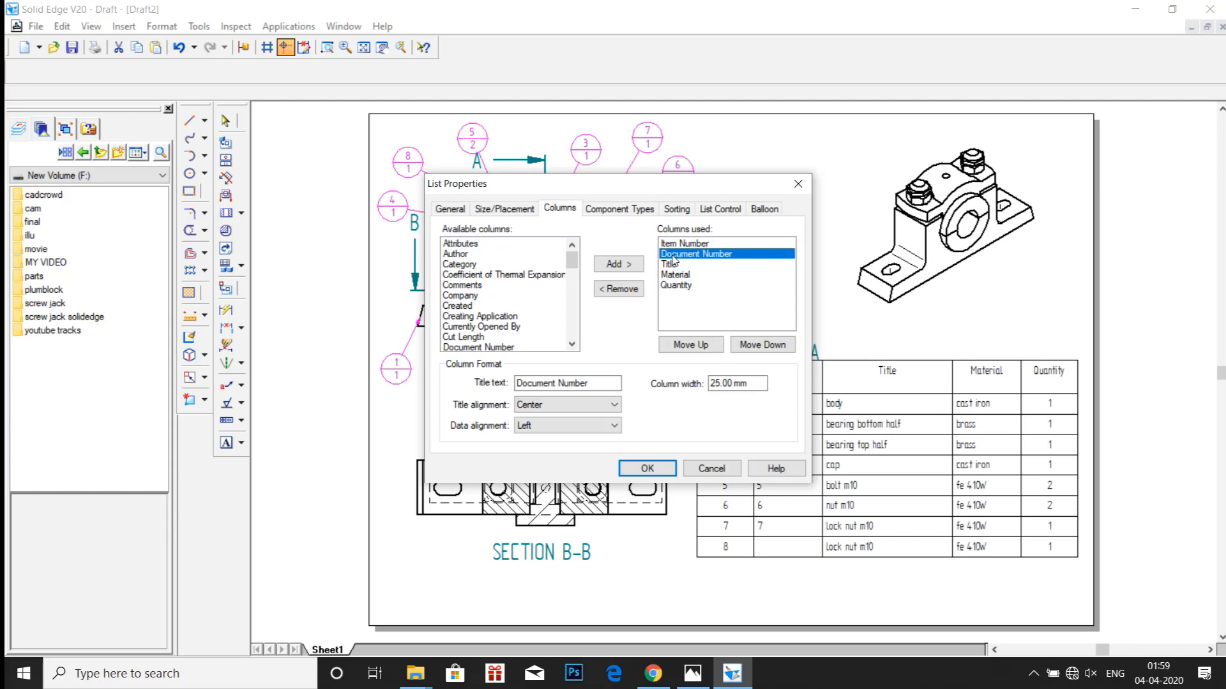
pyautogui.click(624, 290)
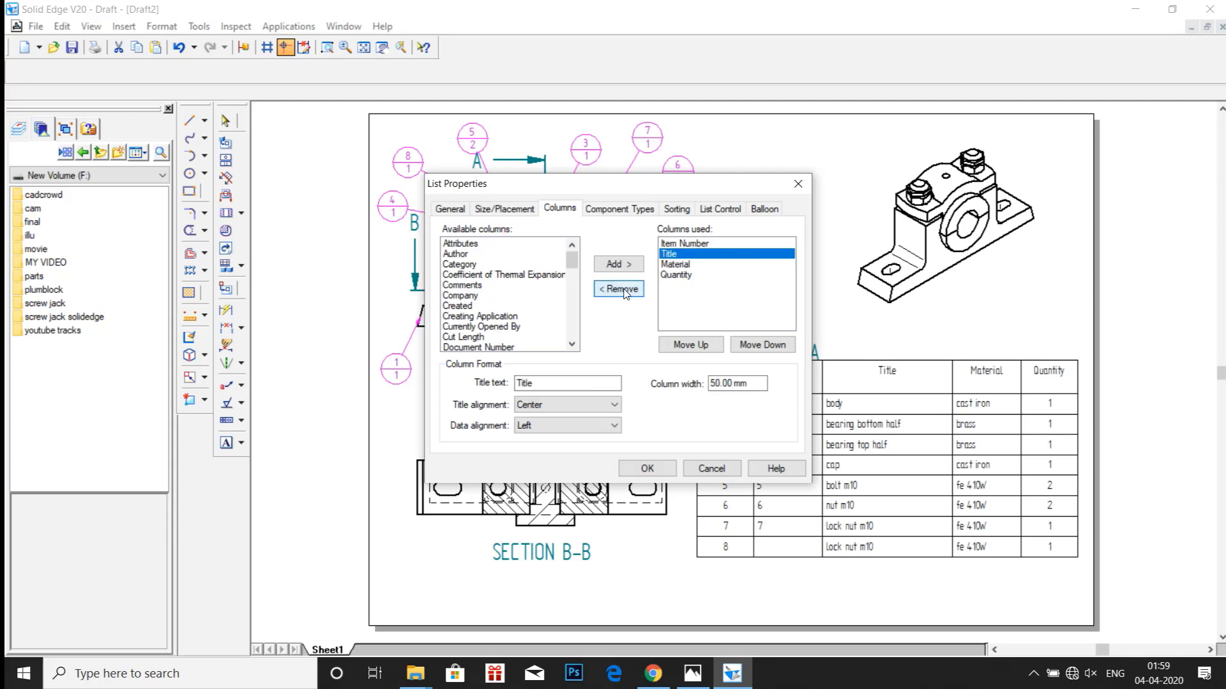
pyautogui.click(644, 469)
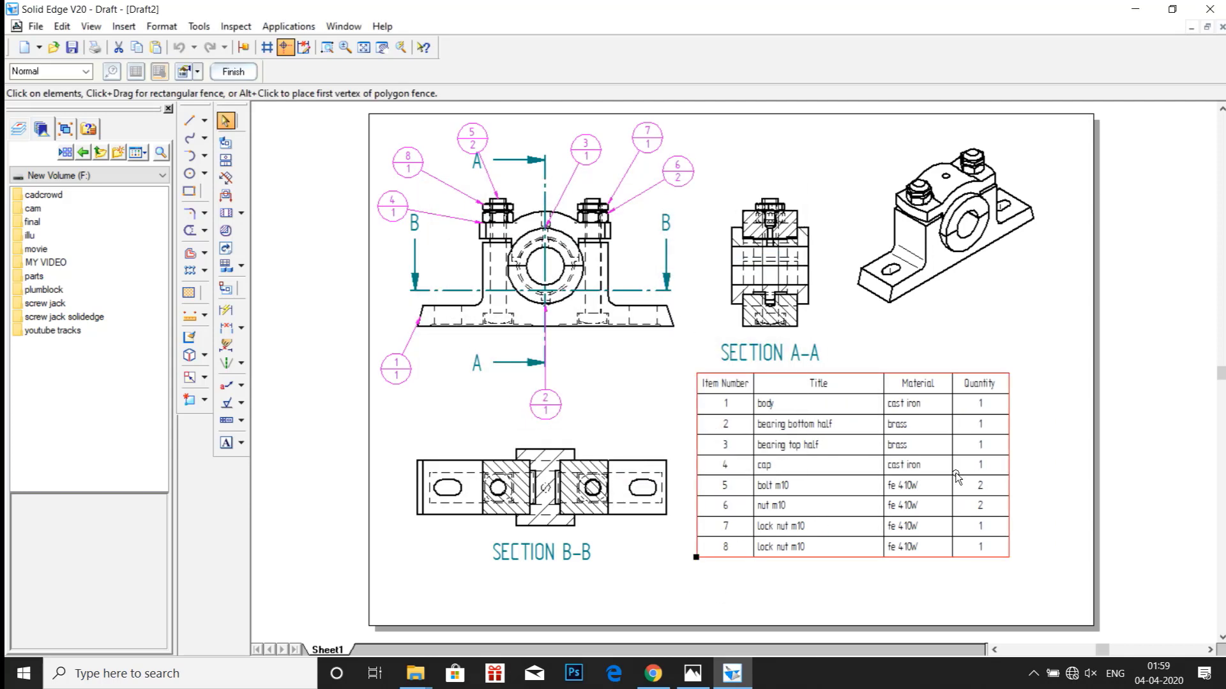
# Step: Nudge the parts list right, draw a long line rectangle across the sheet bottom, and start a text box inside it
pyautogui.moveTo(872, 381); pyautogui.dragTo(907, 382)
pyautogui.click(938, 342)
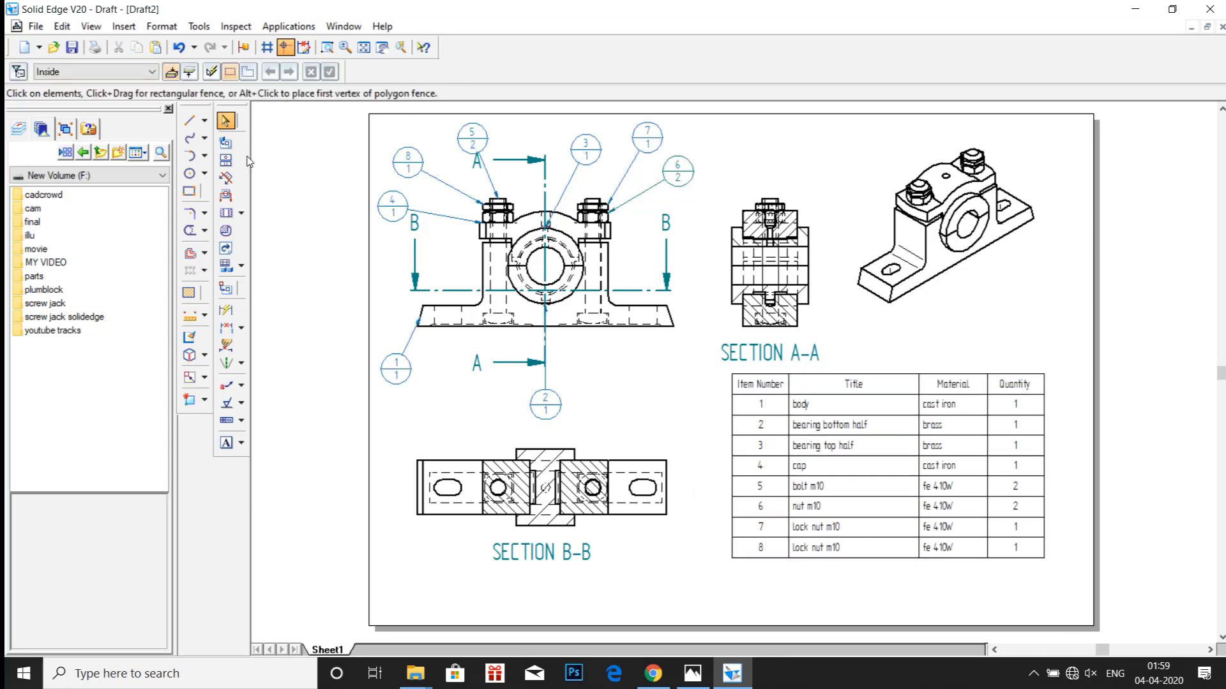
pyautogui.click(189, 120)
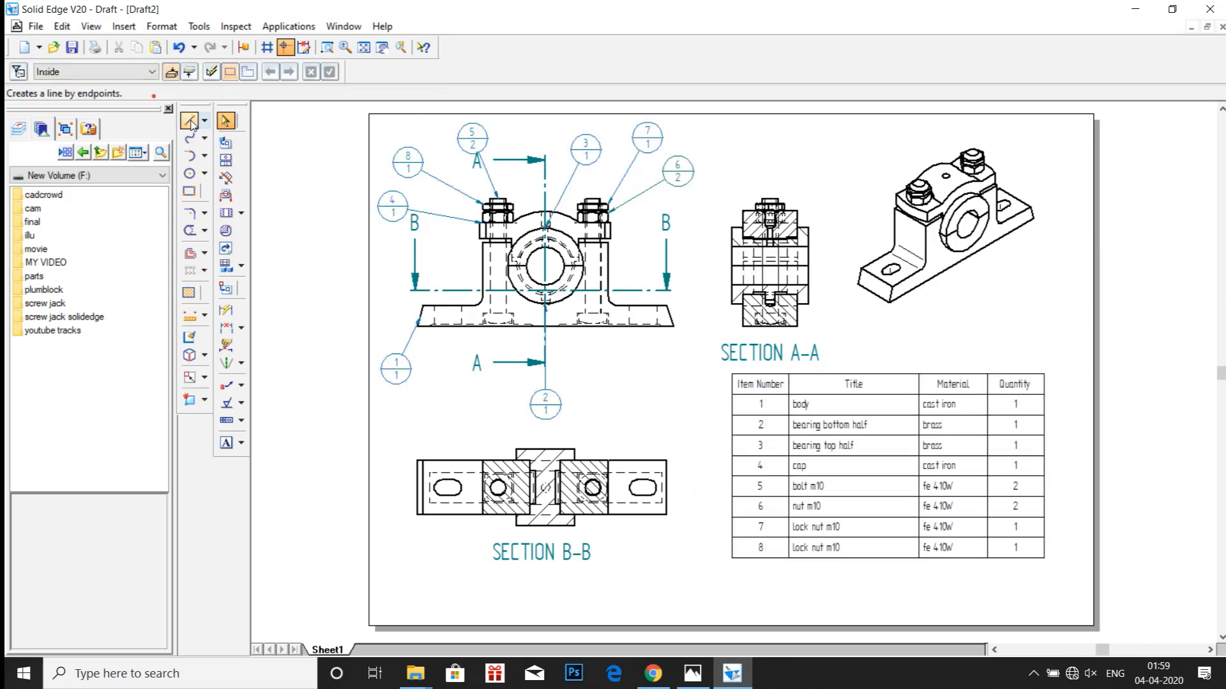
pyautogui.click(381, 579)
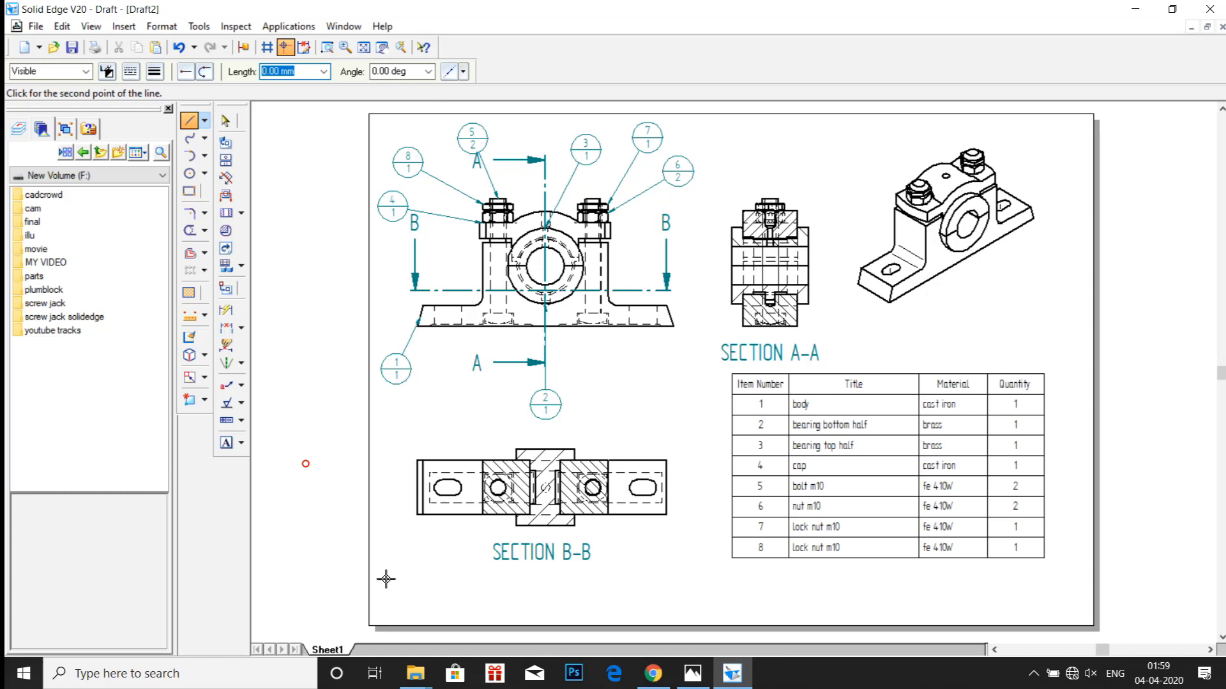
pyautogui.click(1075, 579)
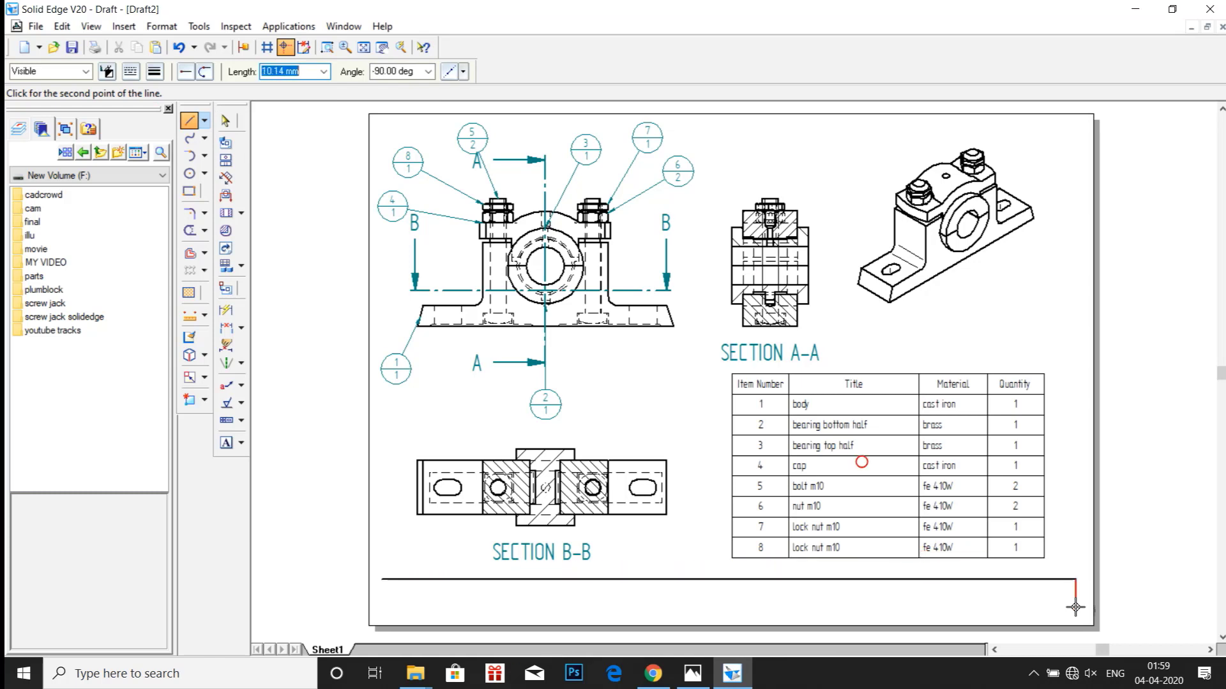
pyautogui.click(1075, 615)
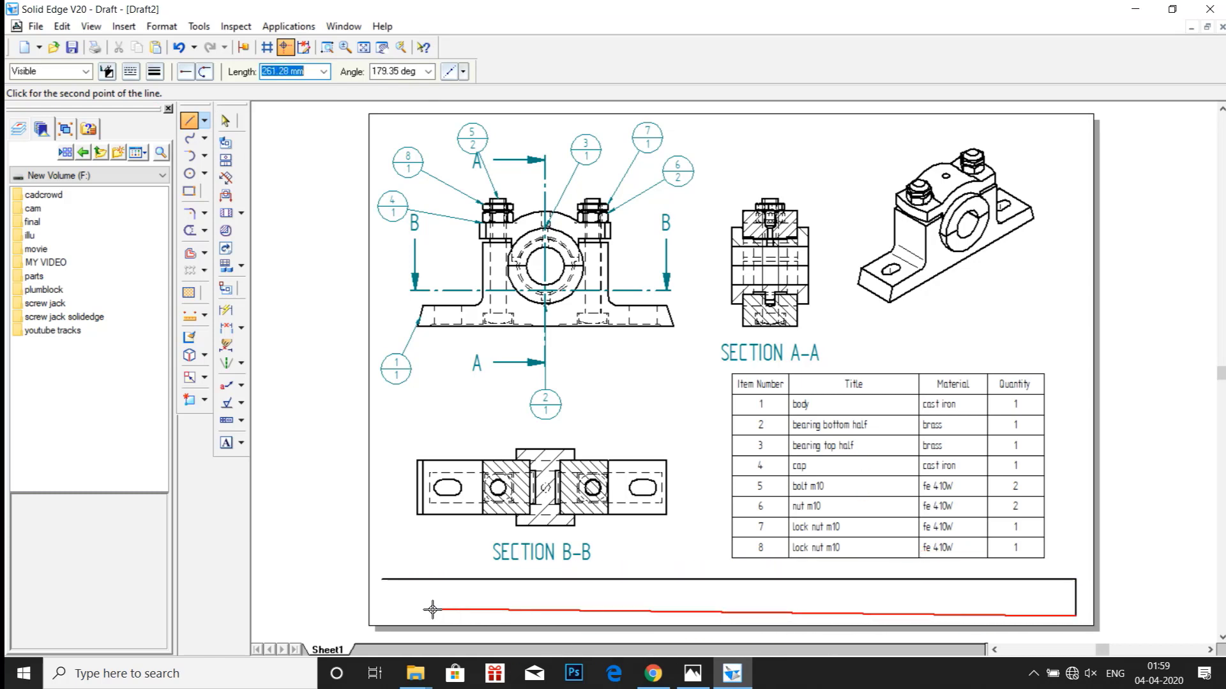
pyautogui.click(381, 615)
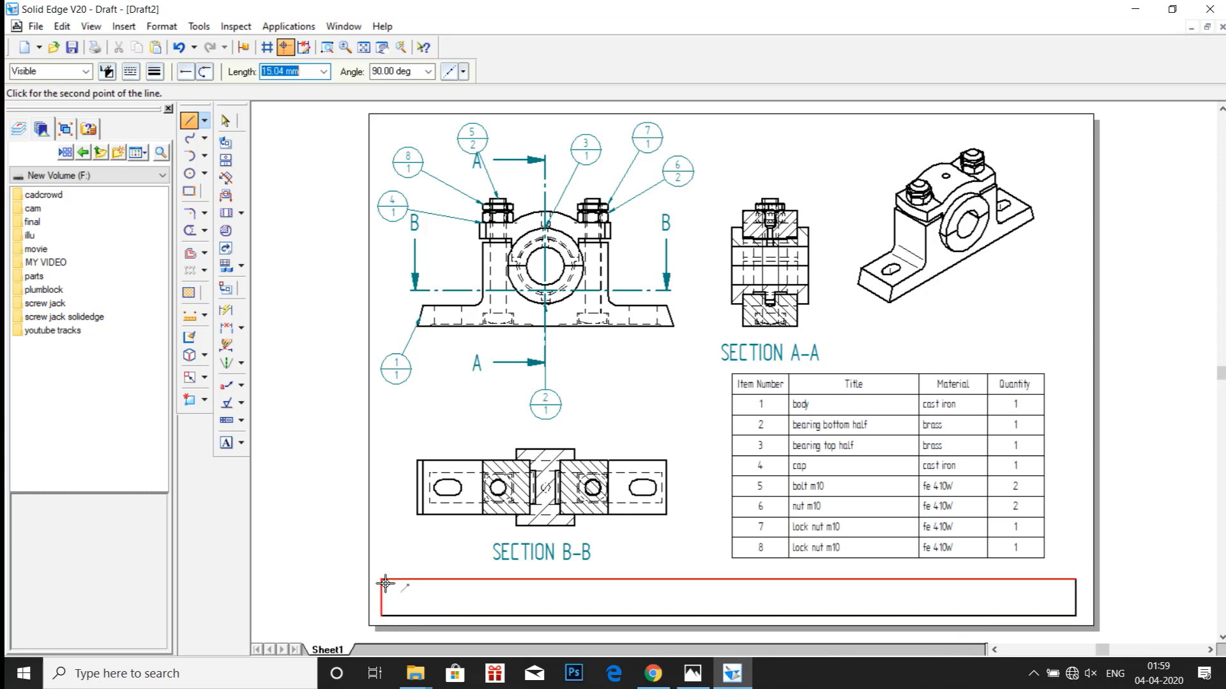
pyautogui.click(381, 580)
pyautogui.click(226, 443)
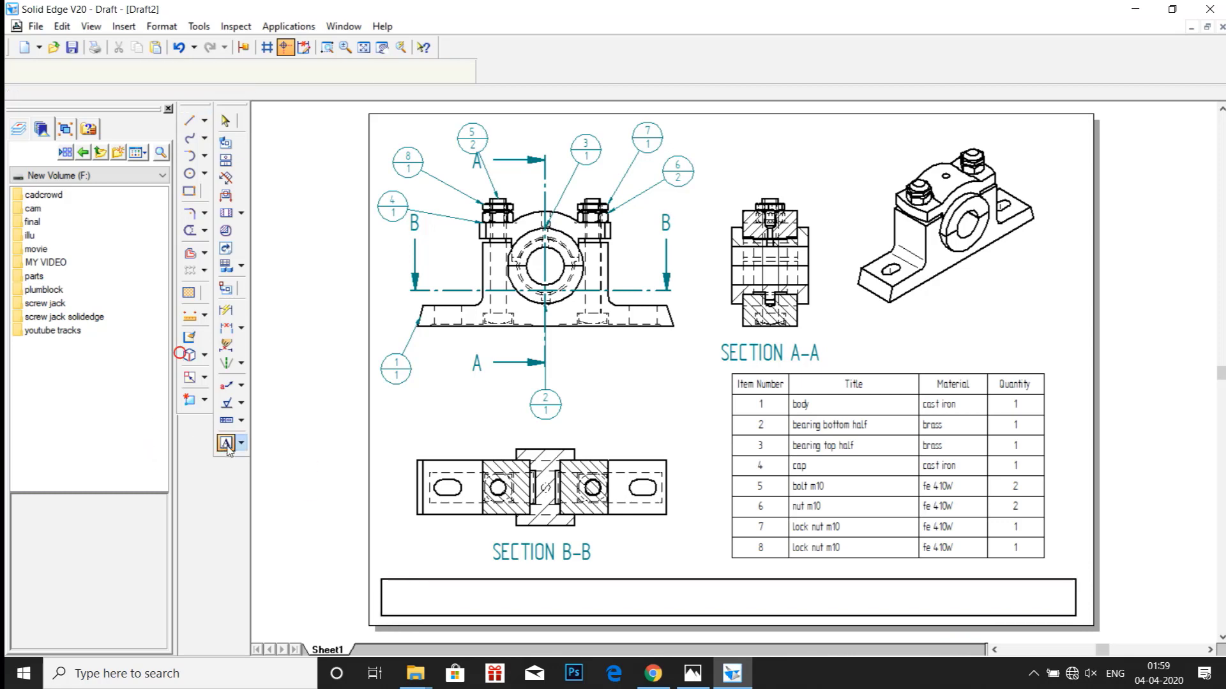
pyautogui.click(391, 586)
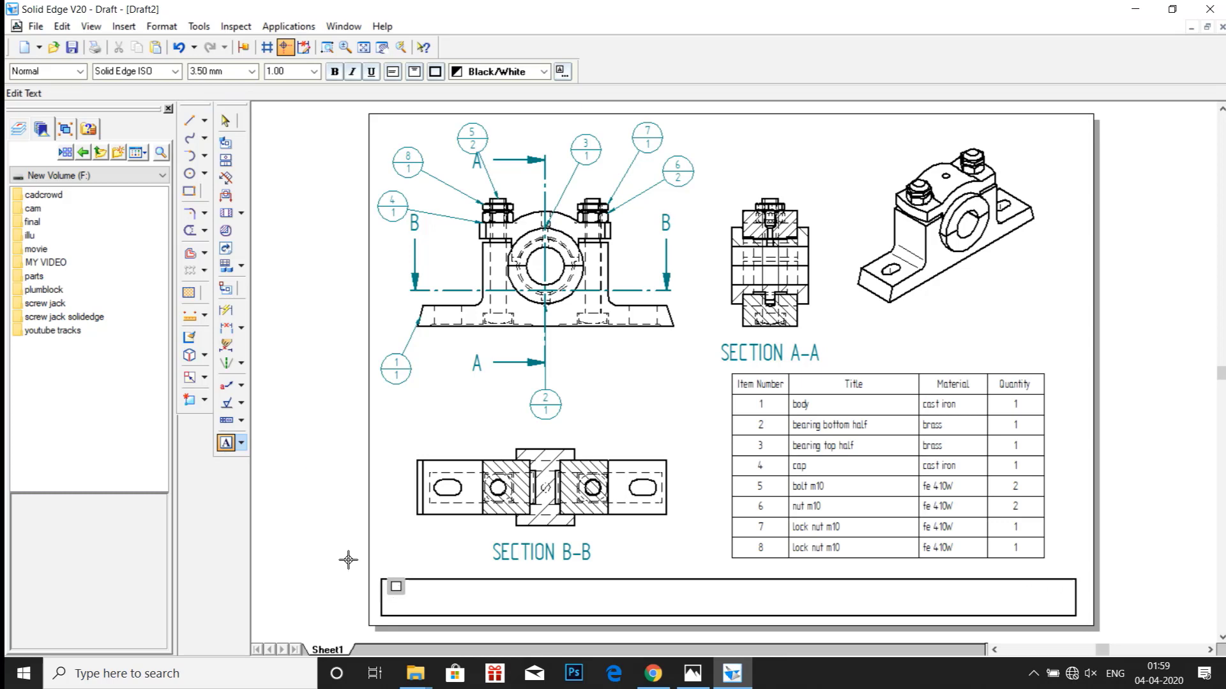
# Step: Cancel the empty text box, leaving the bottom rectangle blank
pyautogui.press('Escape')
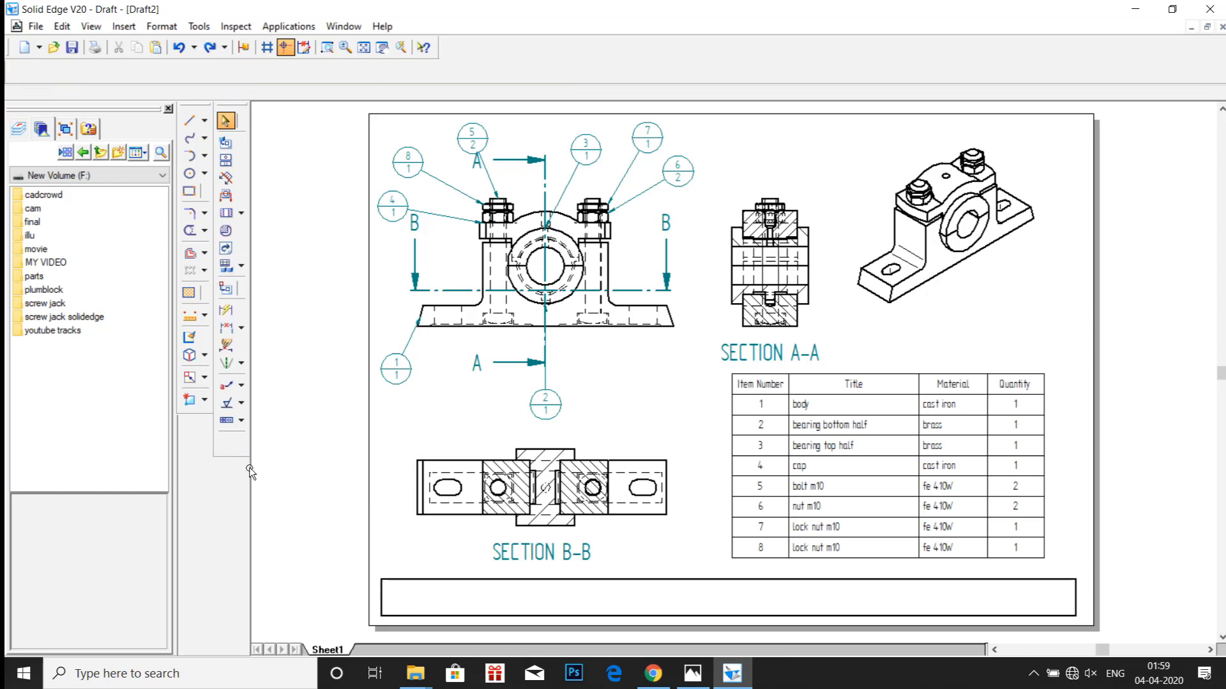